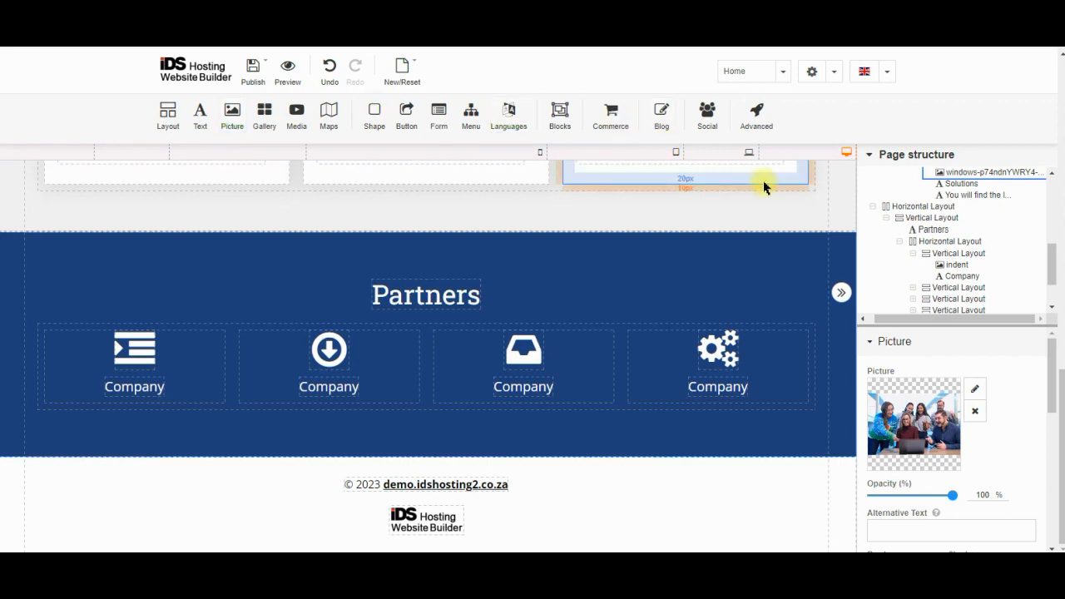
Preview the page at tablet and phone widths, then scroll through it at full desktop width
left_click(726, 158)
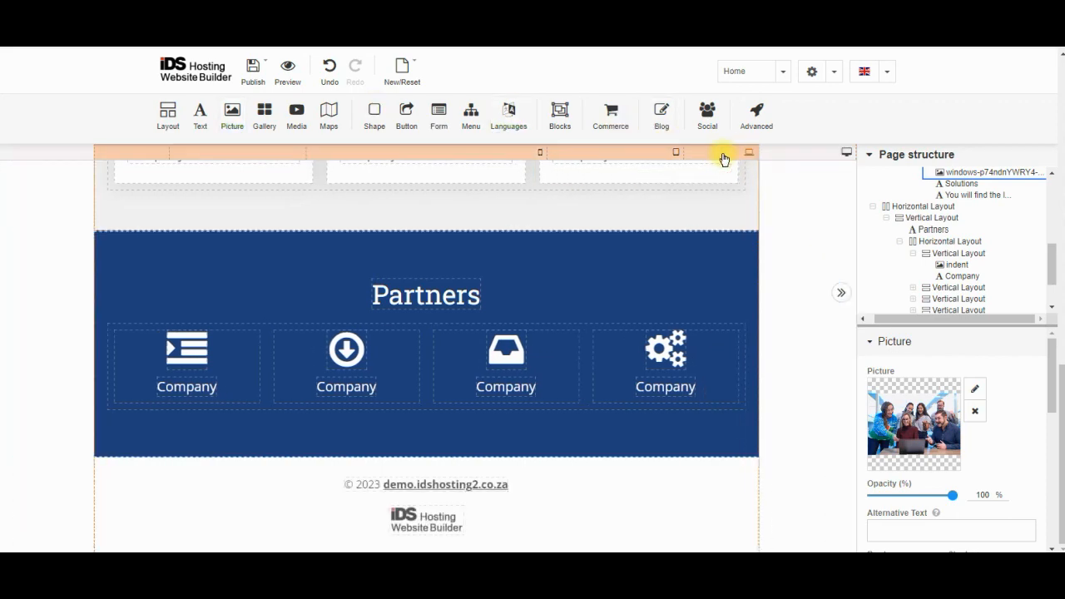
left_click(640, 156)
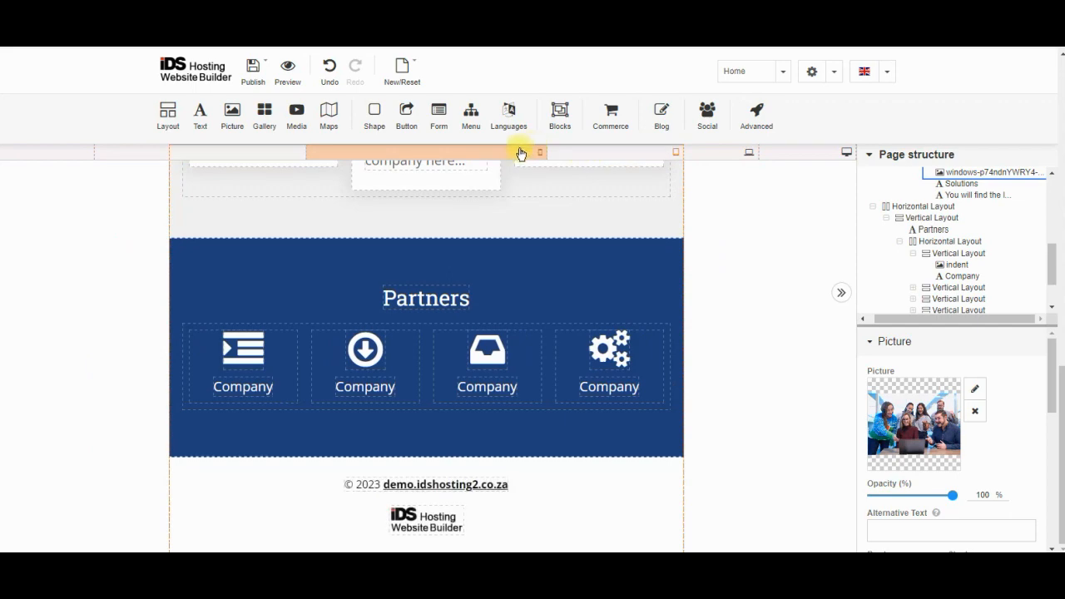
left_click(521, 151)
scroll(449, 245, "down", 8)
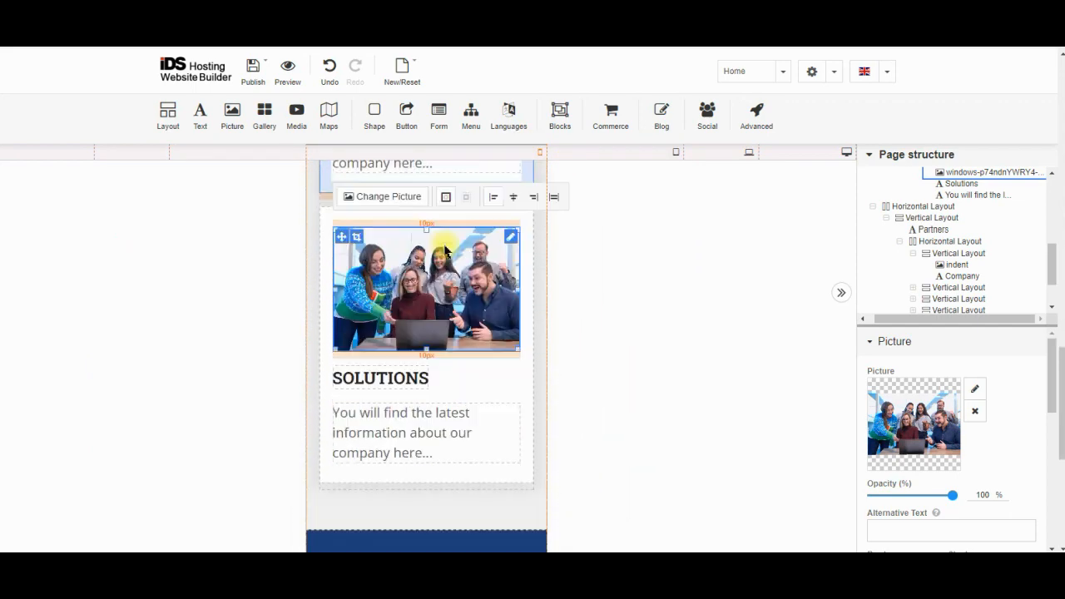
left_click(632, 158)
left_click(718, 157)
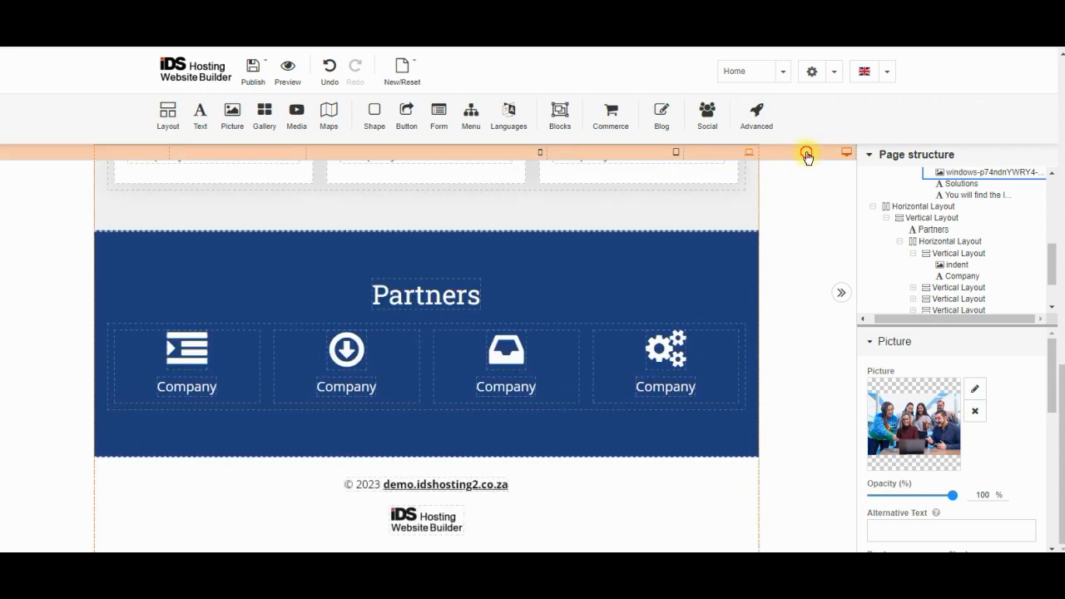
left_click(808, 158)
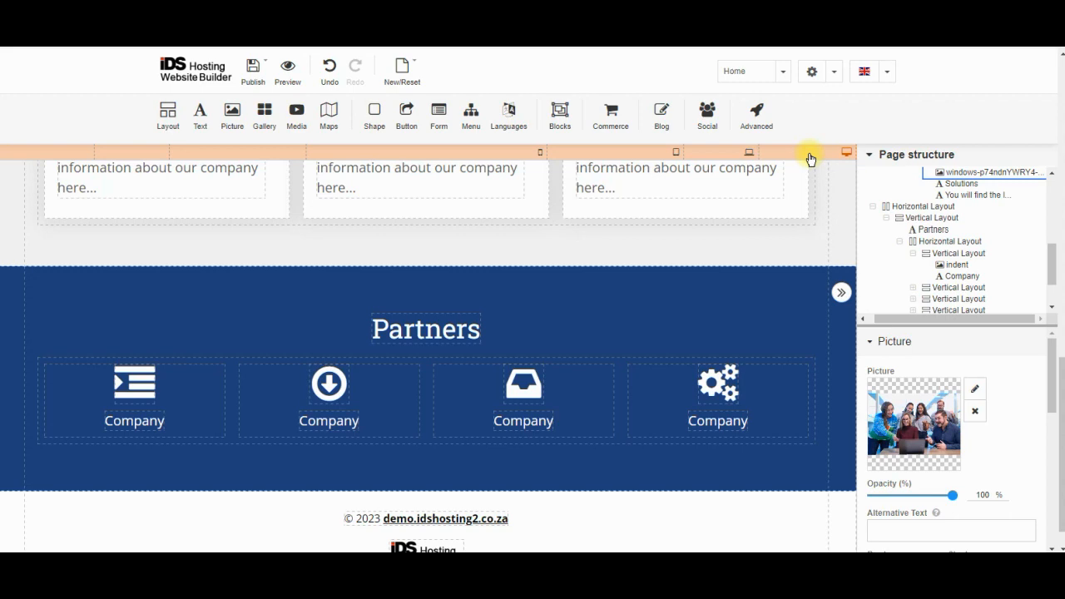
scroll(811, 159, "down", 1)
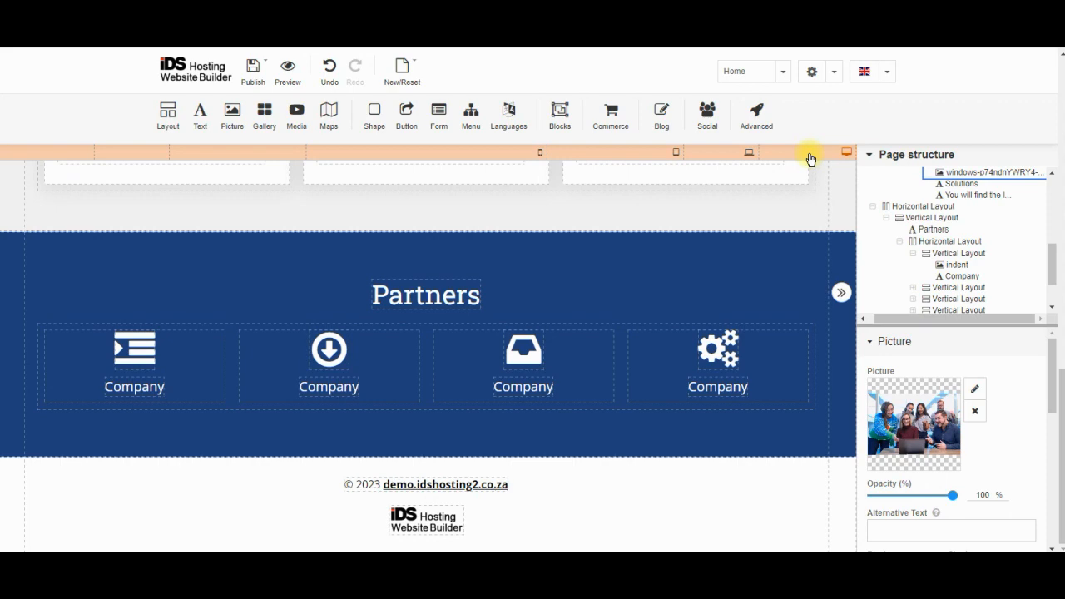
scroll(774, 231, "up", 5)
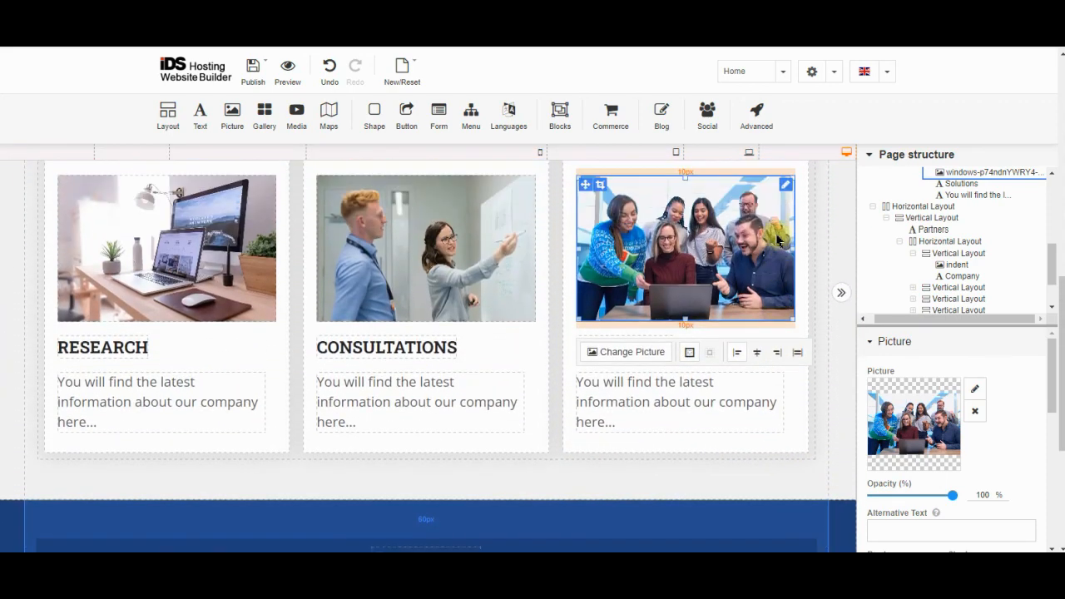
scroll(778, 240, "up", 2)
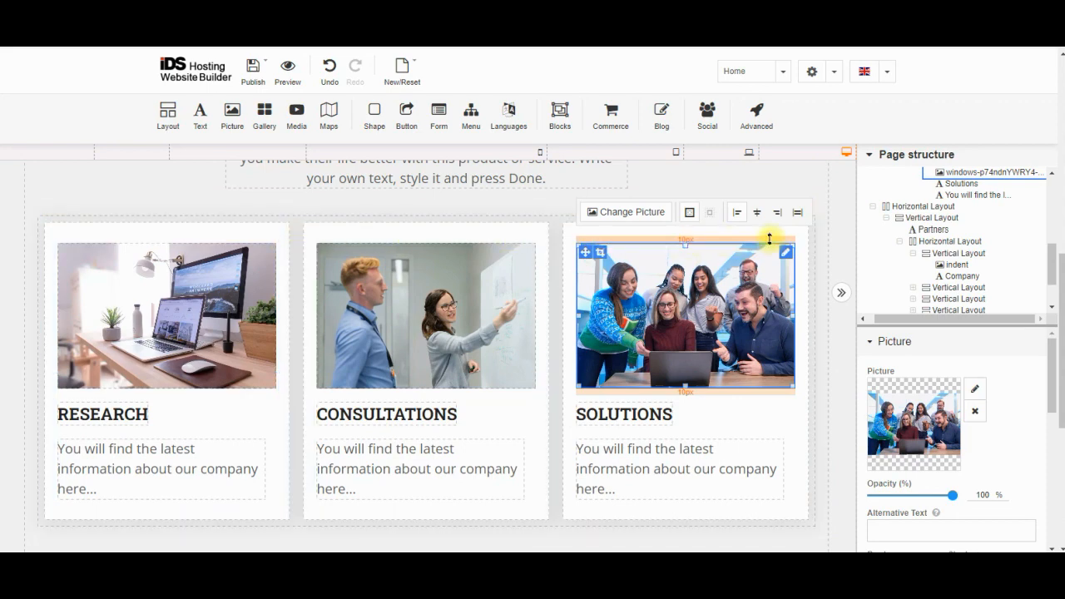
scroll(630, 331, "down", 4)
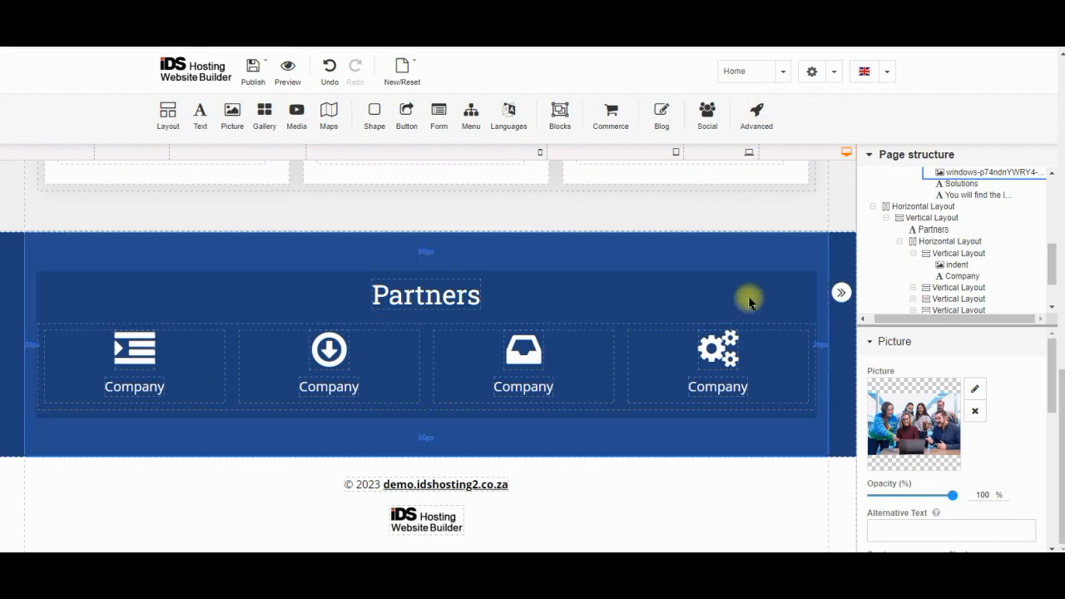
scroll(718, 310, "up", 10)
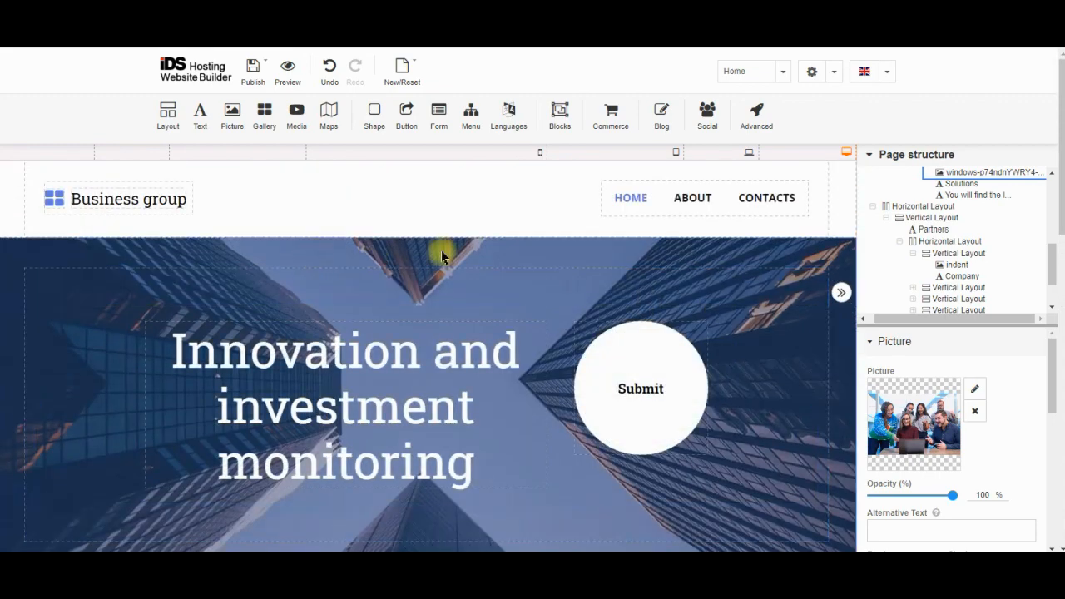
scroll(646, 309, "down", 8)
scroll(647, 313, "down", 3)
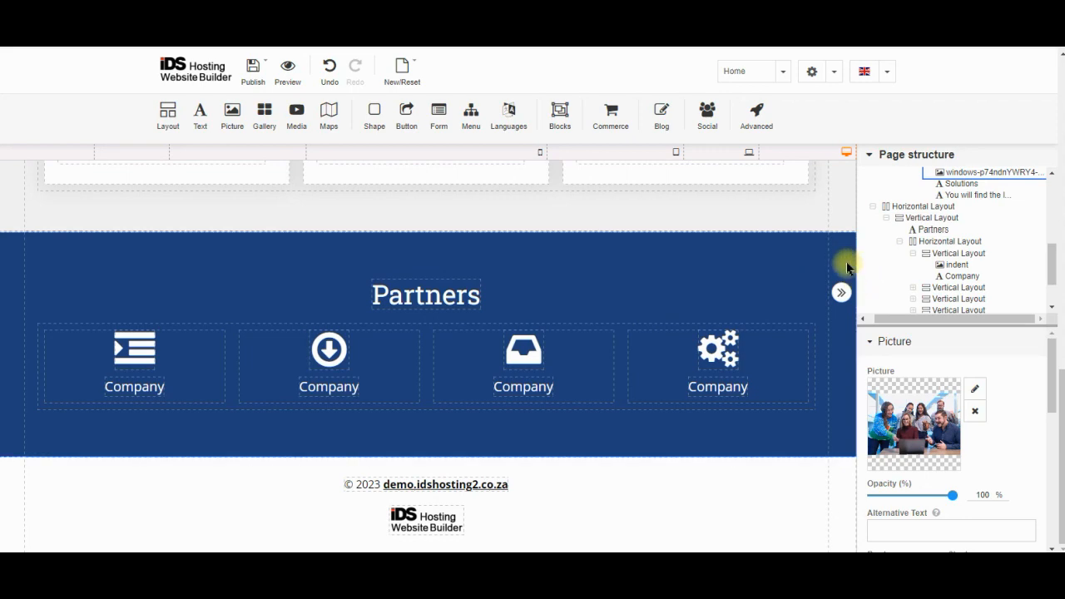
Select the Partners Horizontal Layout and expand/collapse its column, Company row and first item nodes
left_click(843, 263)
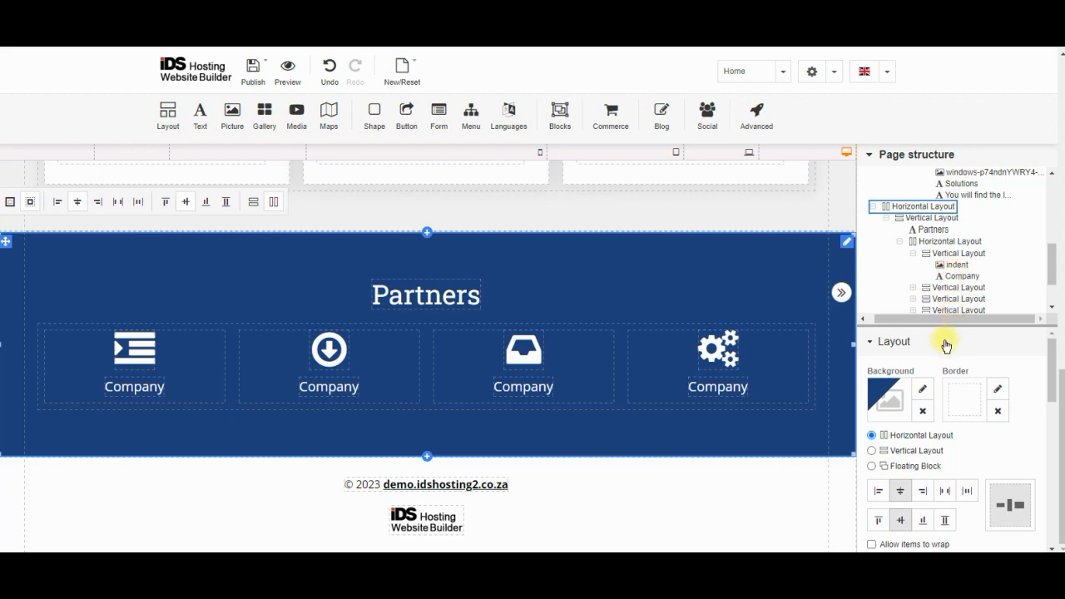
left_click(886, 217)
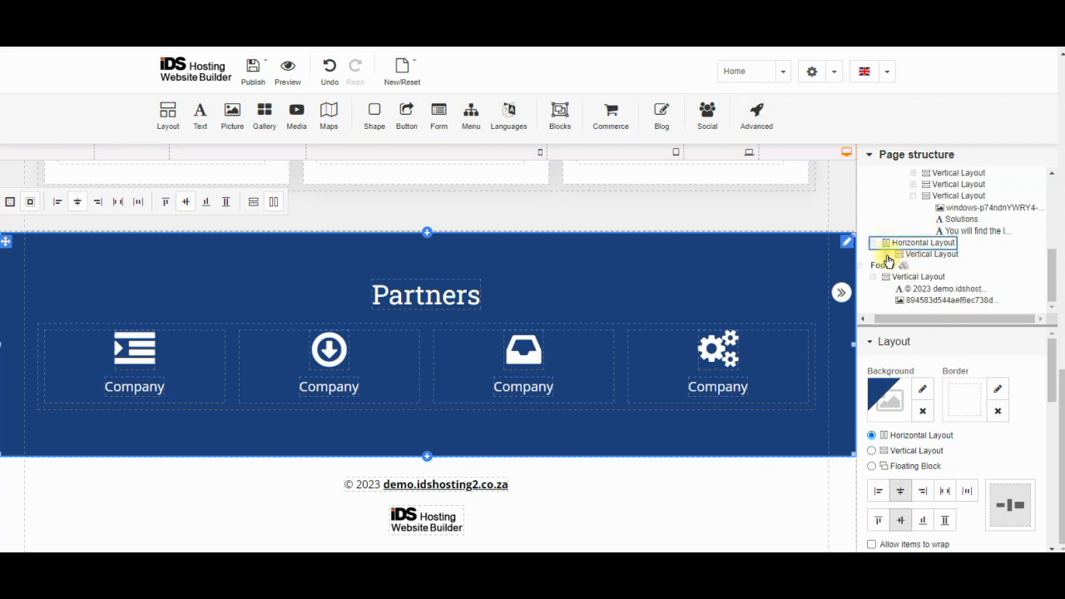
left_click(887, 254)
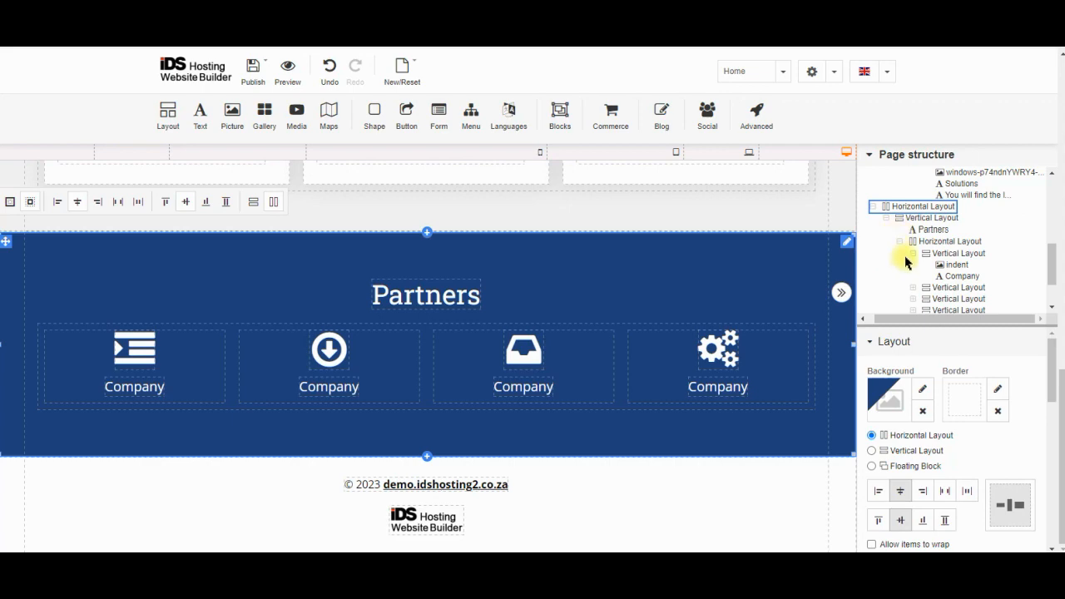
left_click(904, 242)
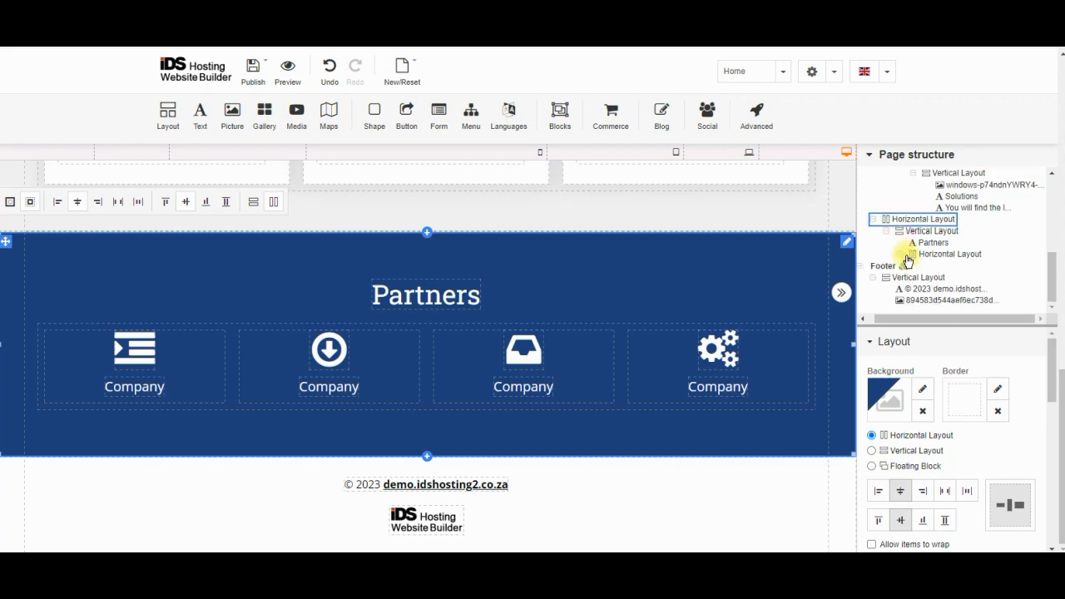
left_click(902, 255)
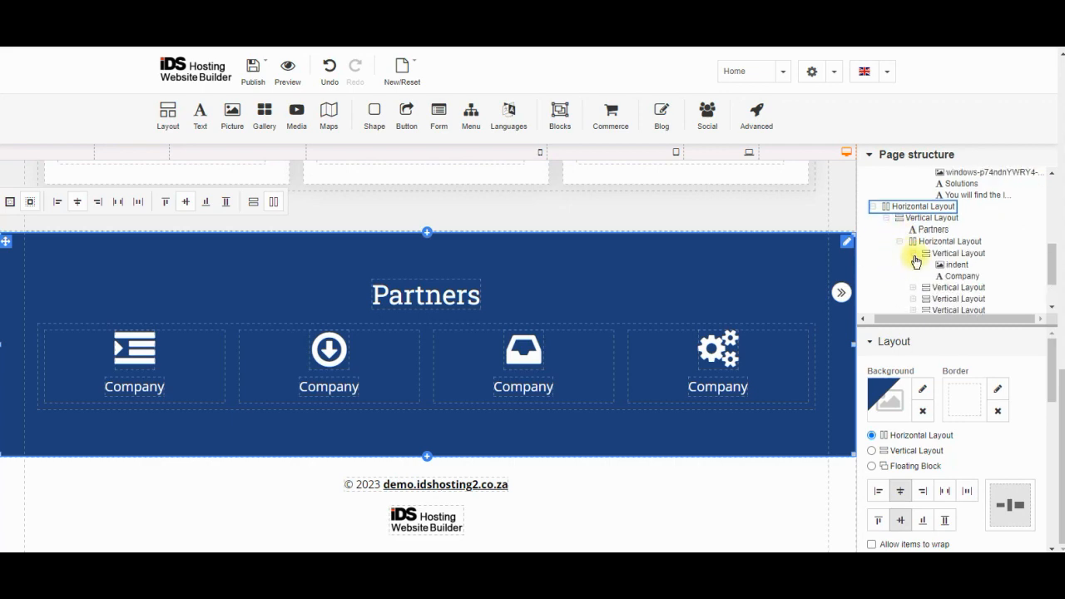
left_click(913, 254)
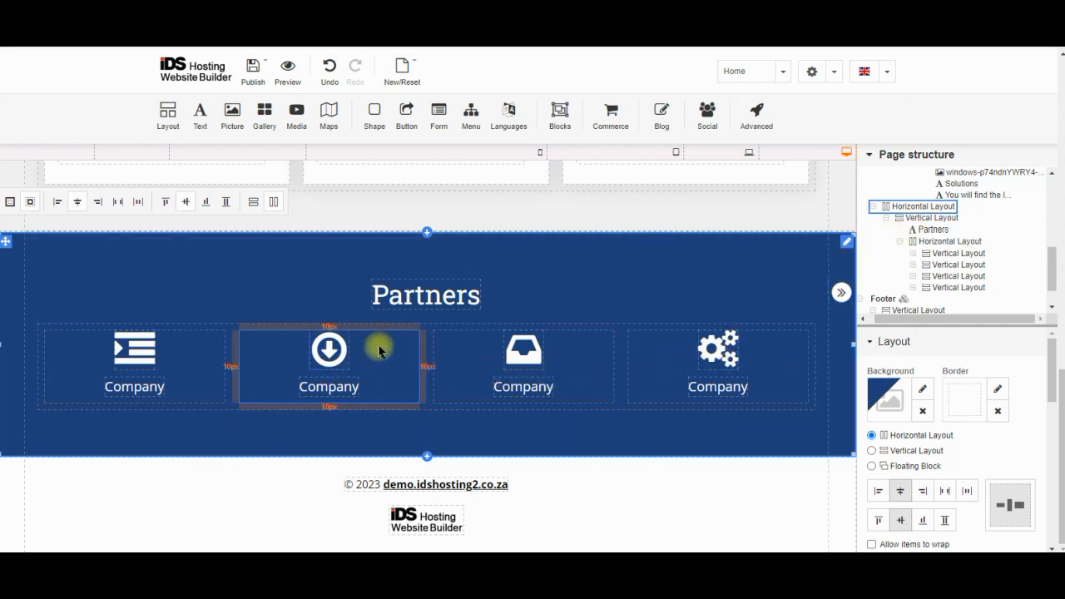
left_click(429, 331)
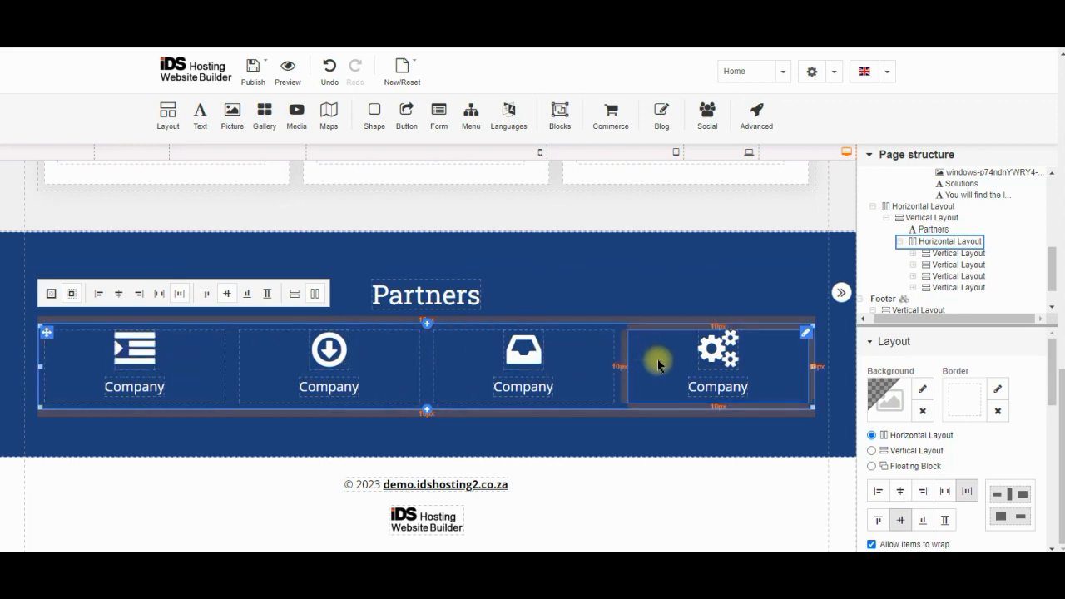
left_click(872, 451)
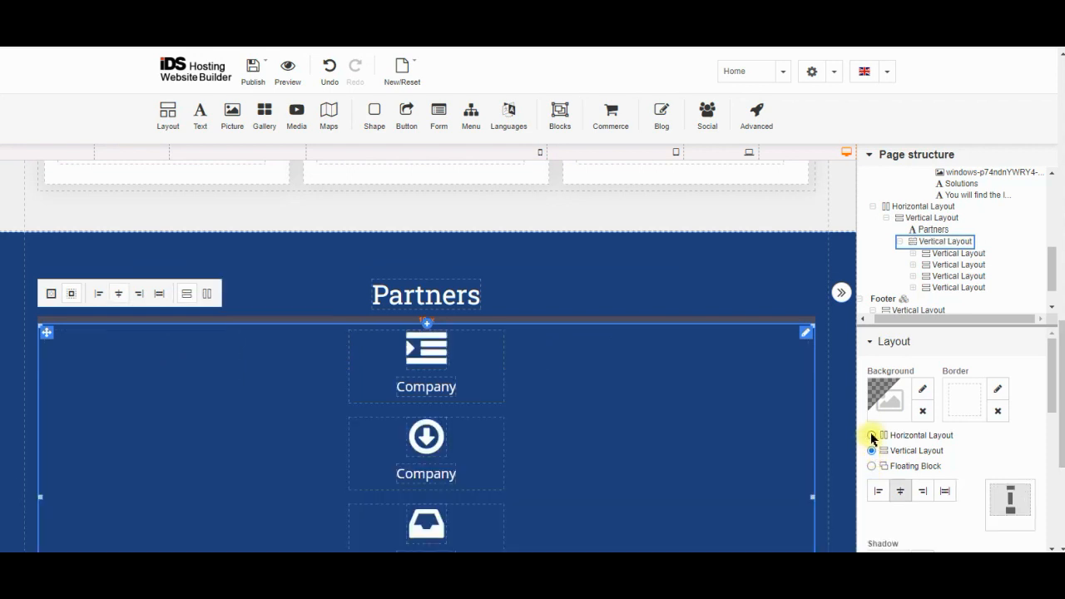
left_click(872, 435)
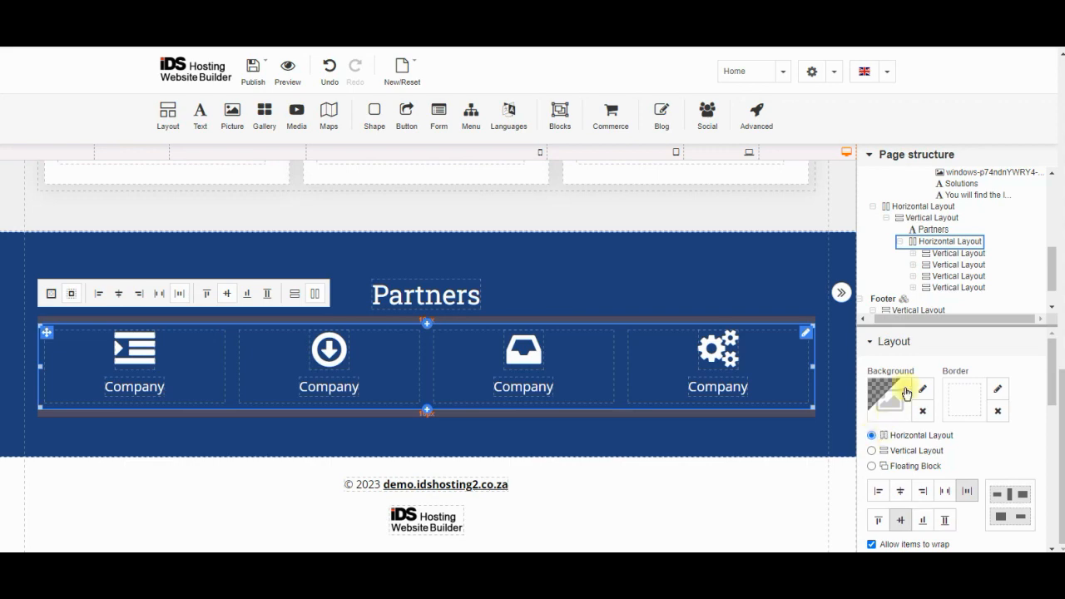
left_click(935, 211)
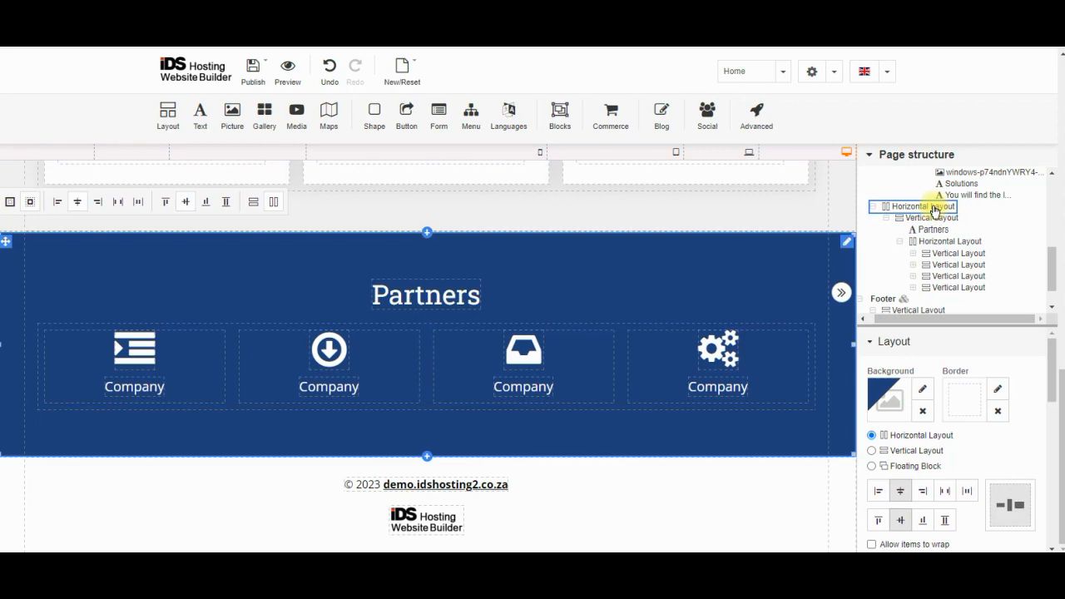
left_click(886, 219)
left_click(923, 258)
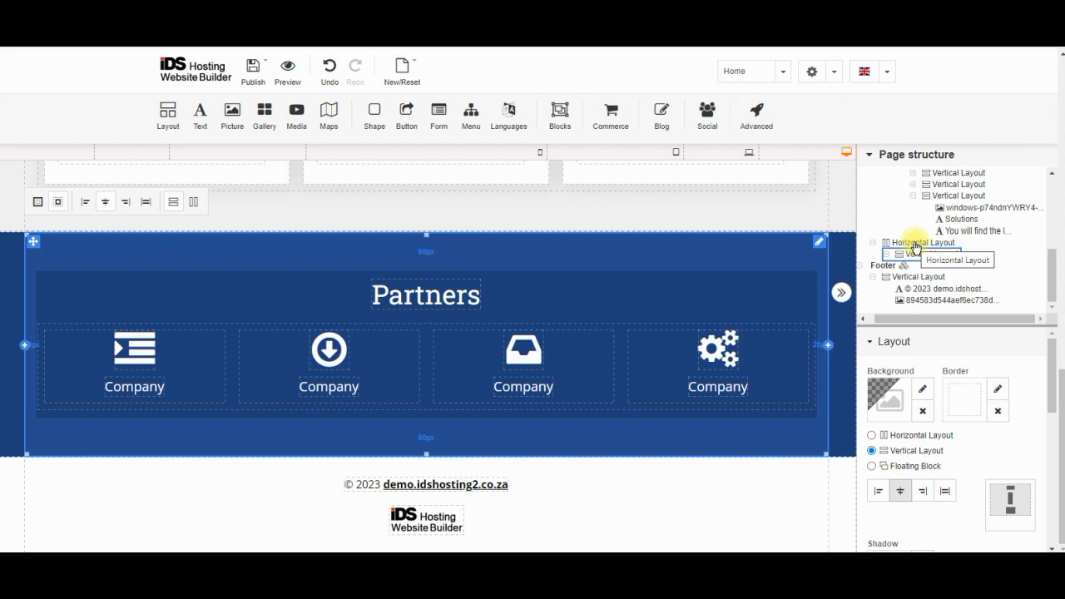
Select the Partners section, try Vertical Layout, restore Horizontal Layout, and collapse the Layout group
left_click(915, 246)
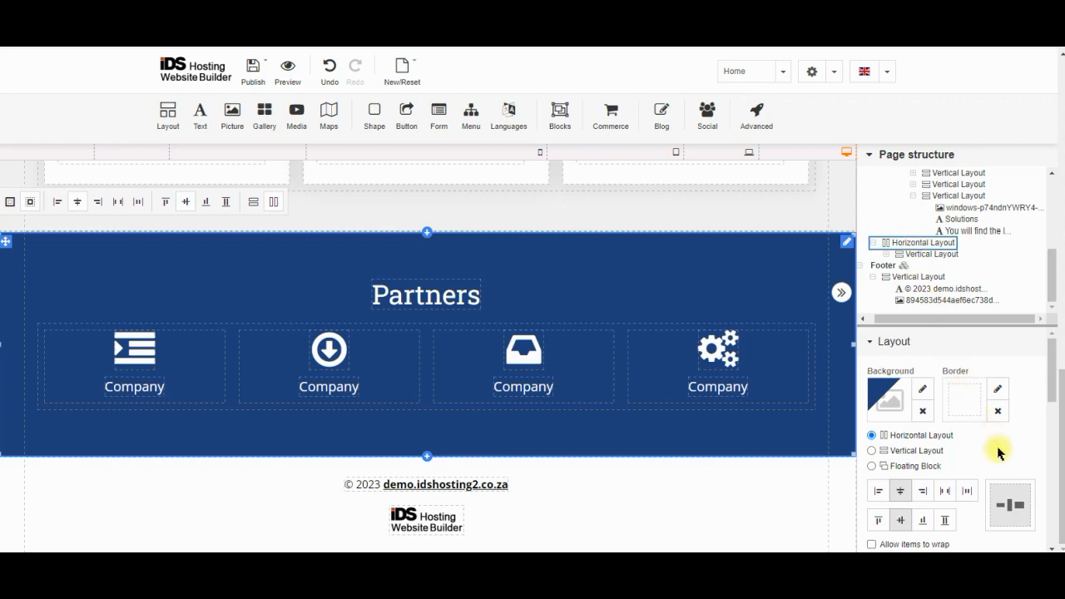
scroll(993, 445, "down", 1)
scroll(993, 445, "down", 2)
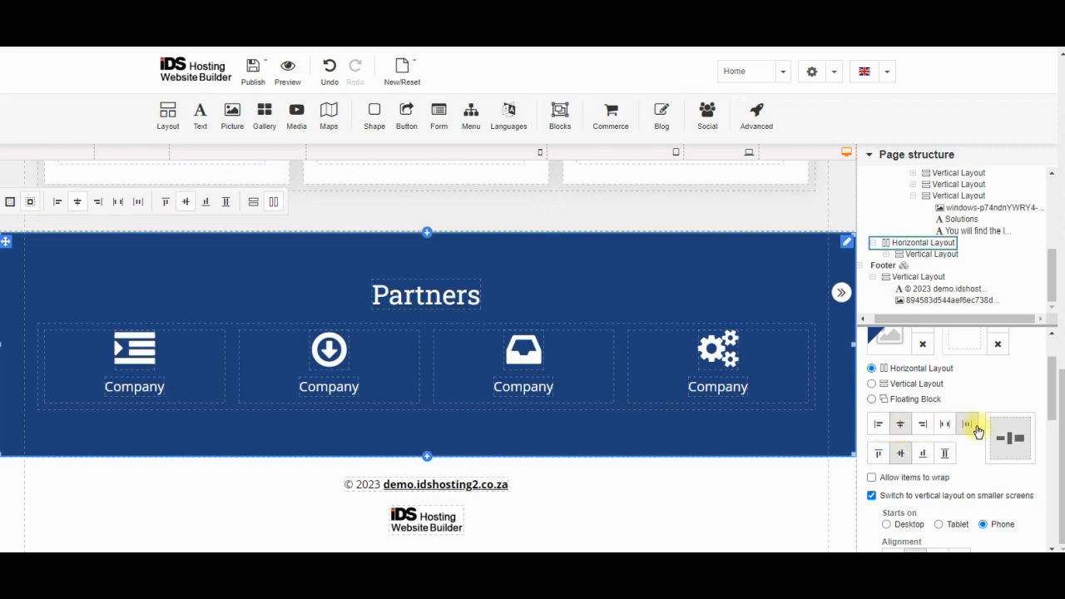
left_click(871, 384)
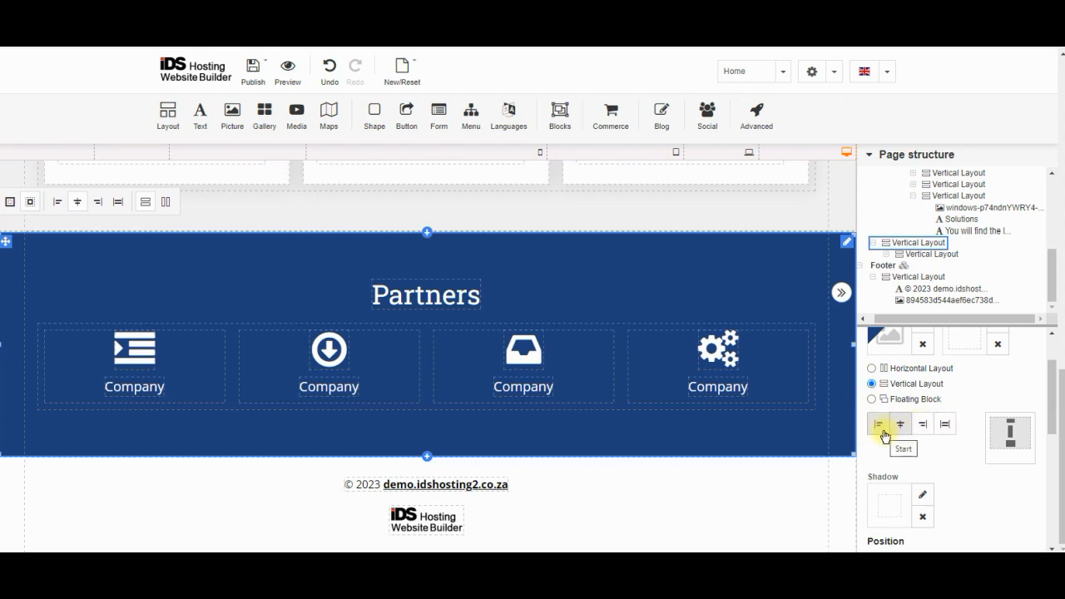
left_click(872, 369)
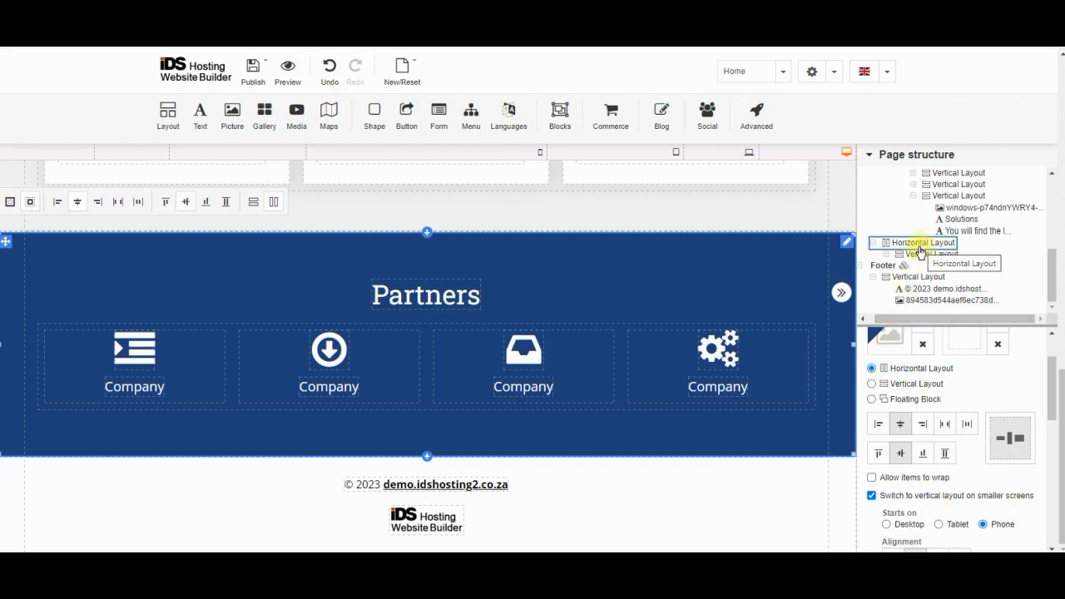
scroll(934, 400, "up", 1)
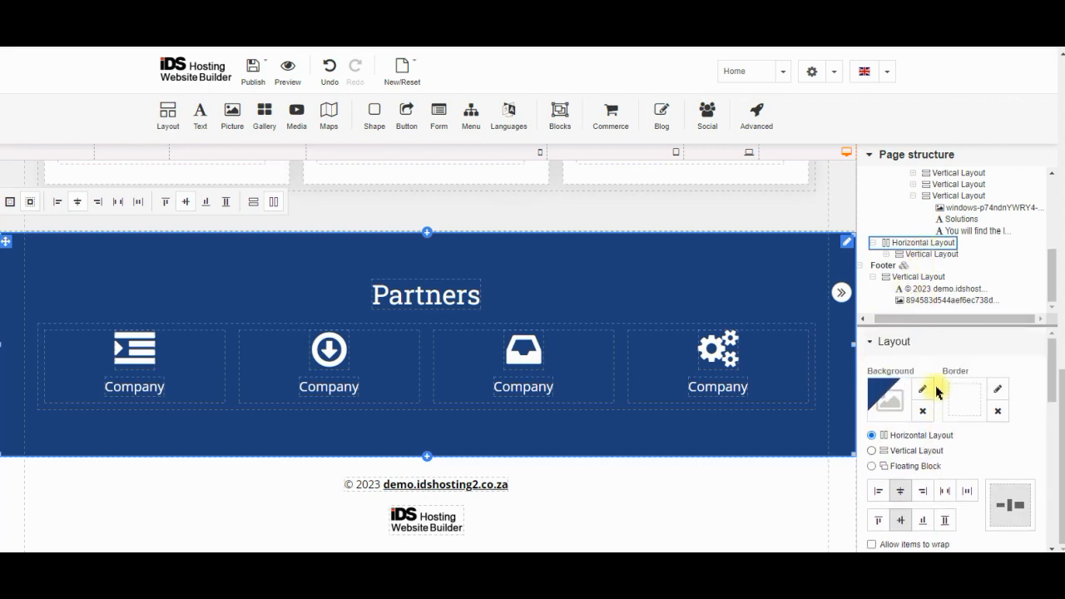
left_click(936, 341)
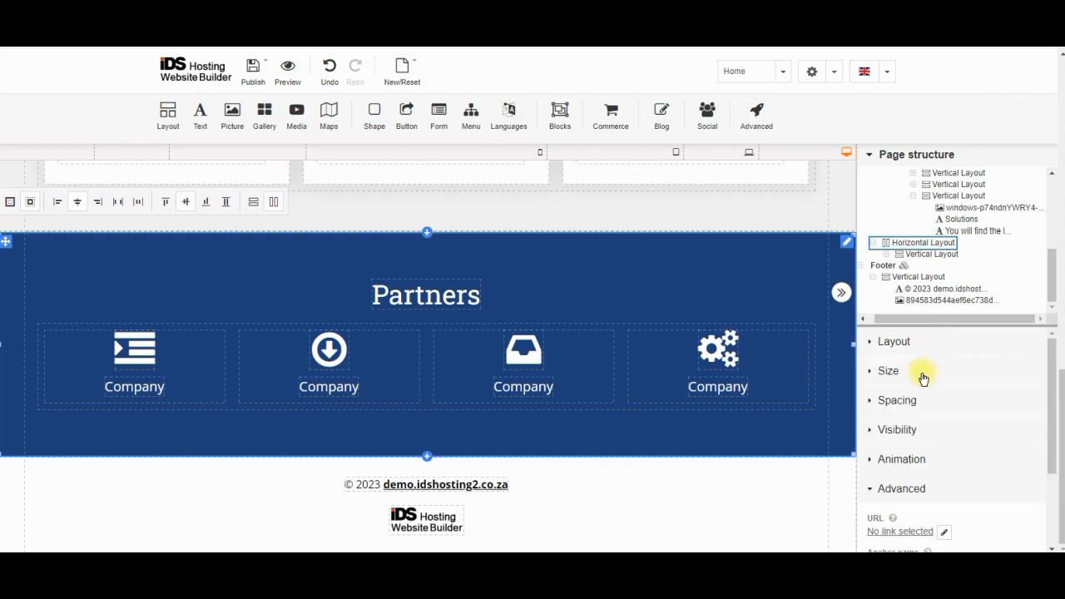
Expand Size and select the inner Vertical Layout container capped at 1200 px width
left_click(920, 374)
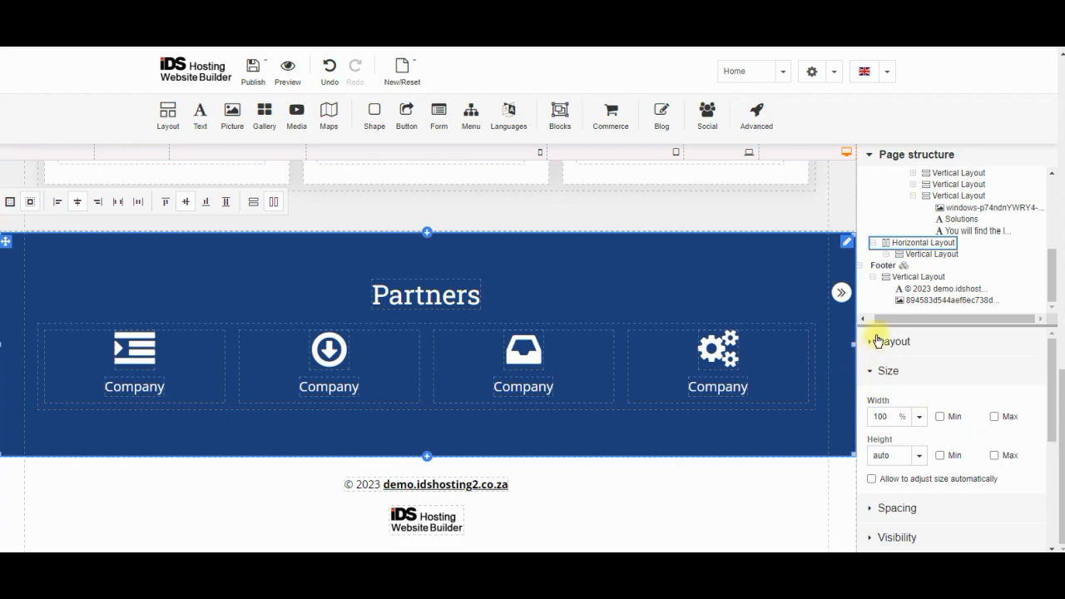
left_click(925, 258)
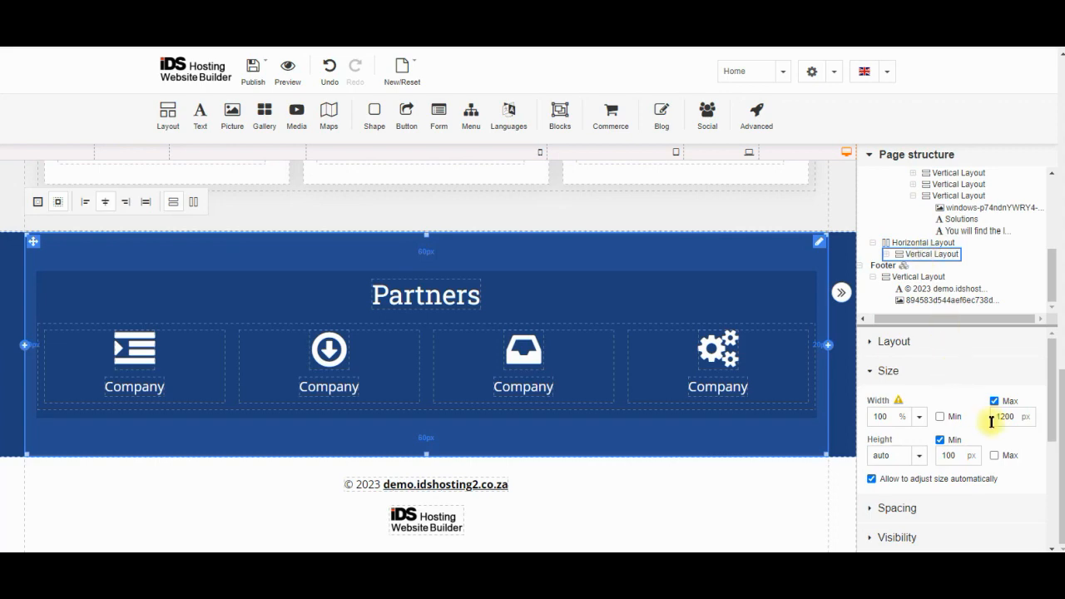
scroll(832, 409, "up", 8)
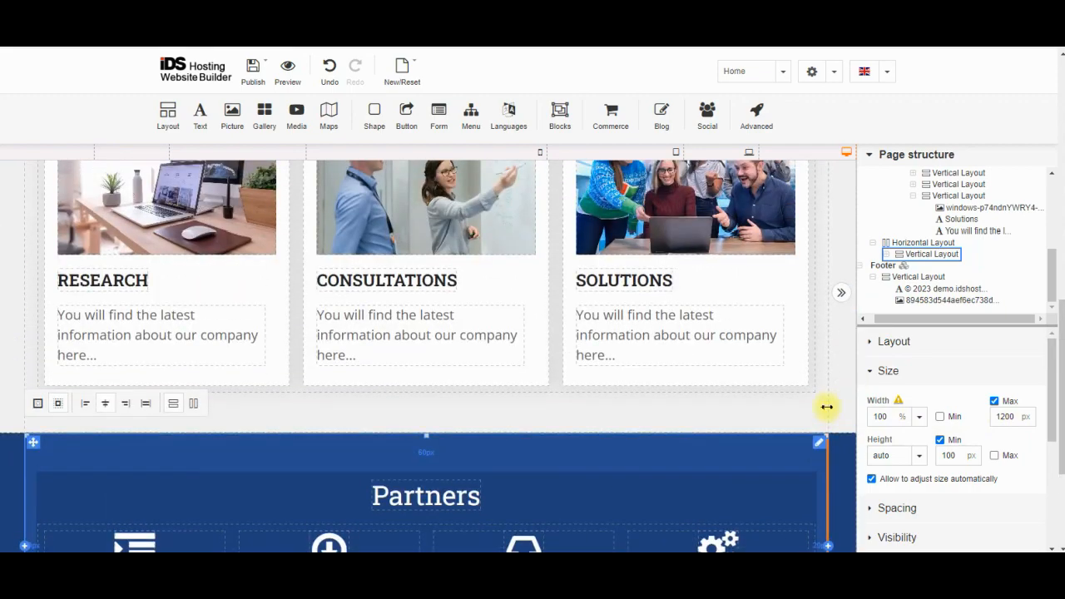
scroll(832, 299, "up", 3)
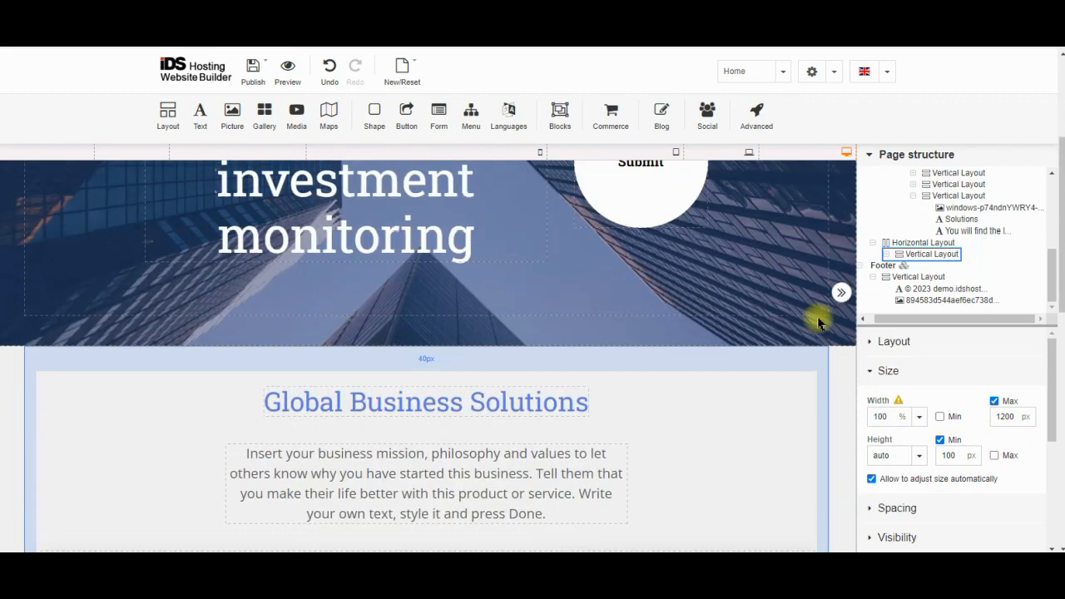
scroll(827, 242, "down", 2)
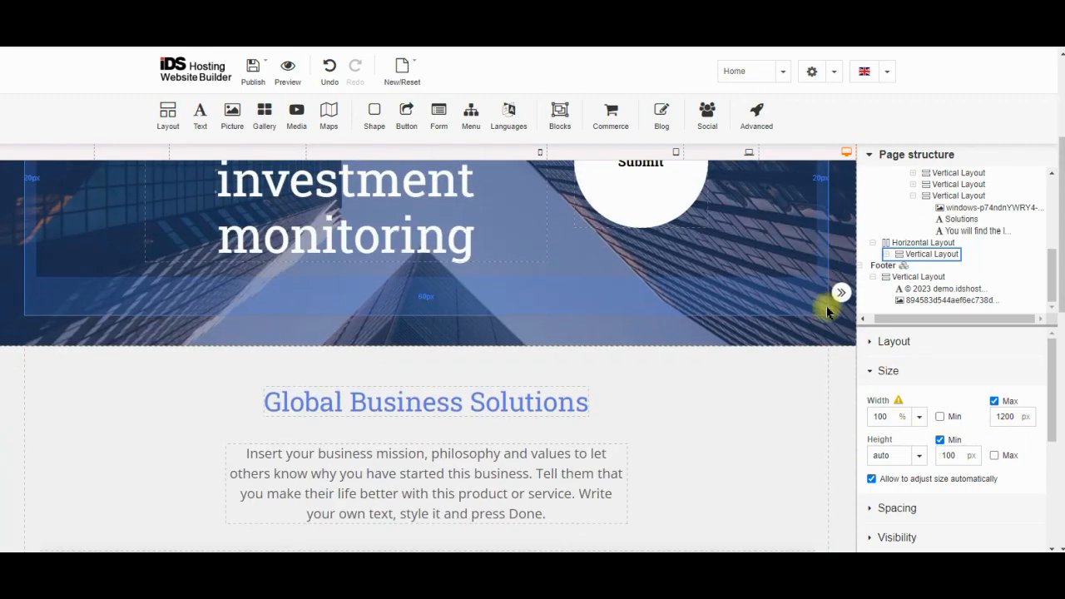
scroll(824, 325, "down", 5)
scroll(826, 330, "down", 2)
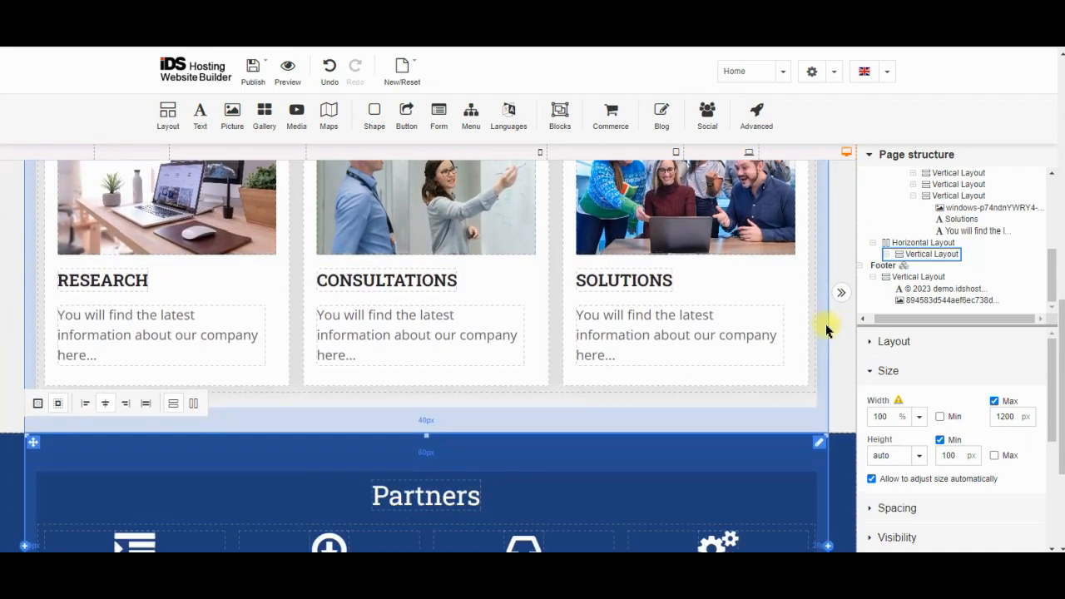
scroll(826, 325, "up", 6)
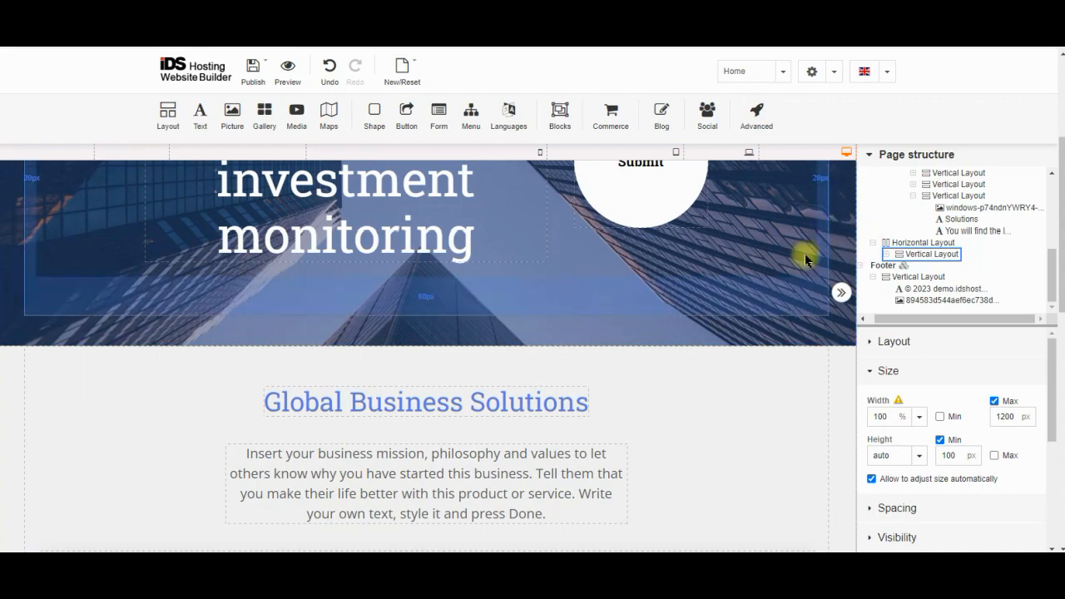
scroll(803, 255, "down", 7)
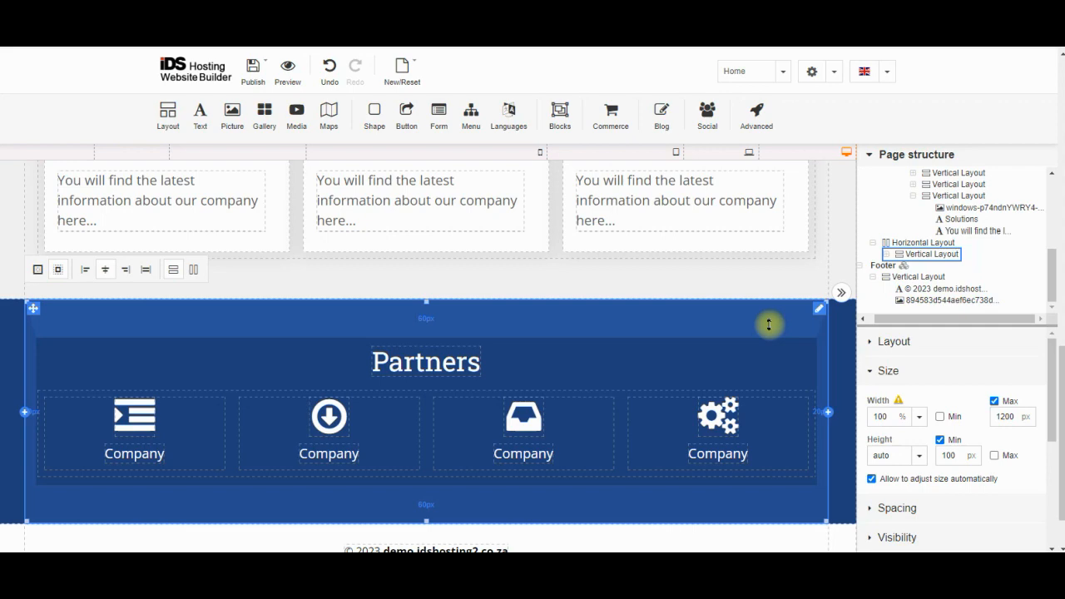
left_click(994, 402)
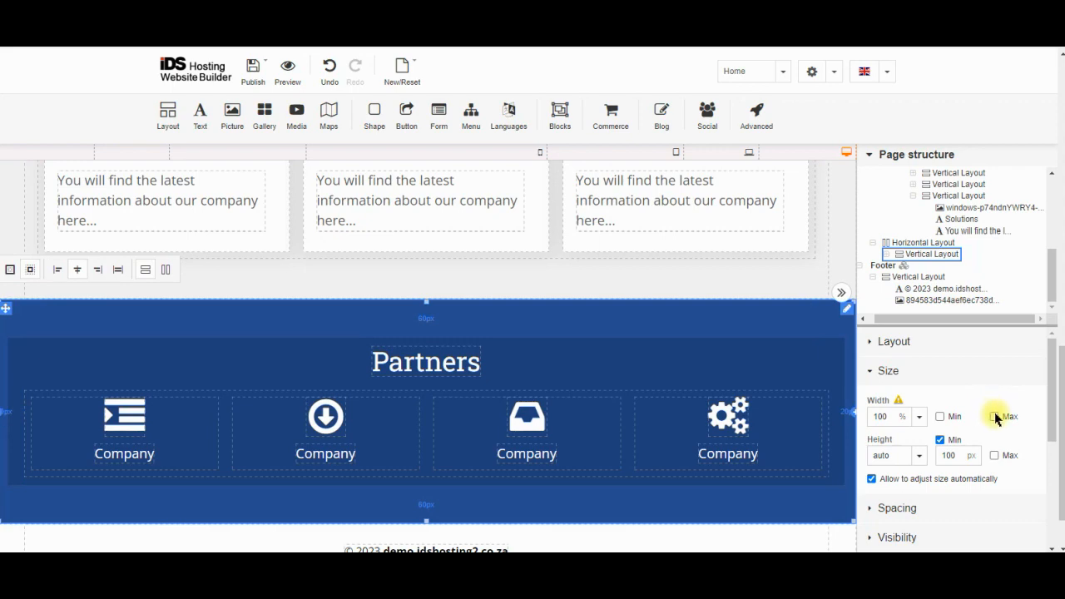
left_click(994, 416)
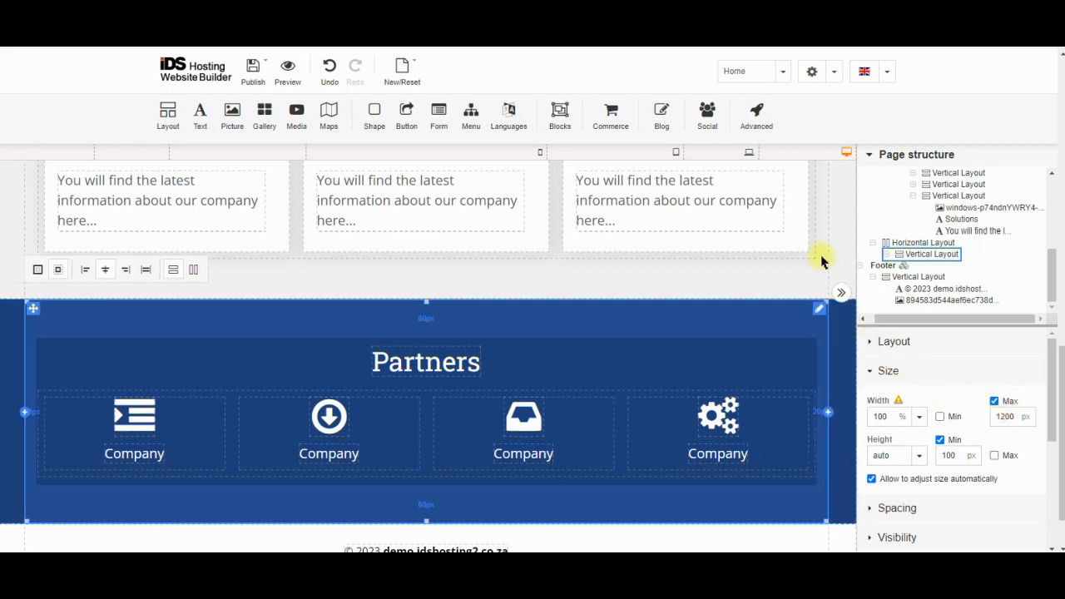
left_click(751, 155)
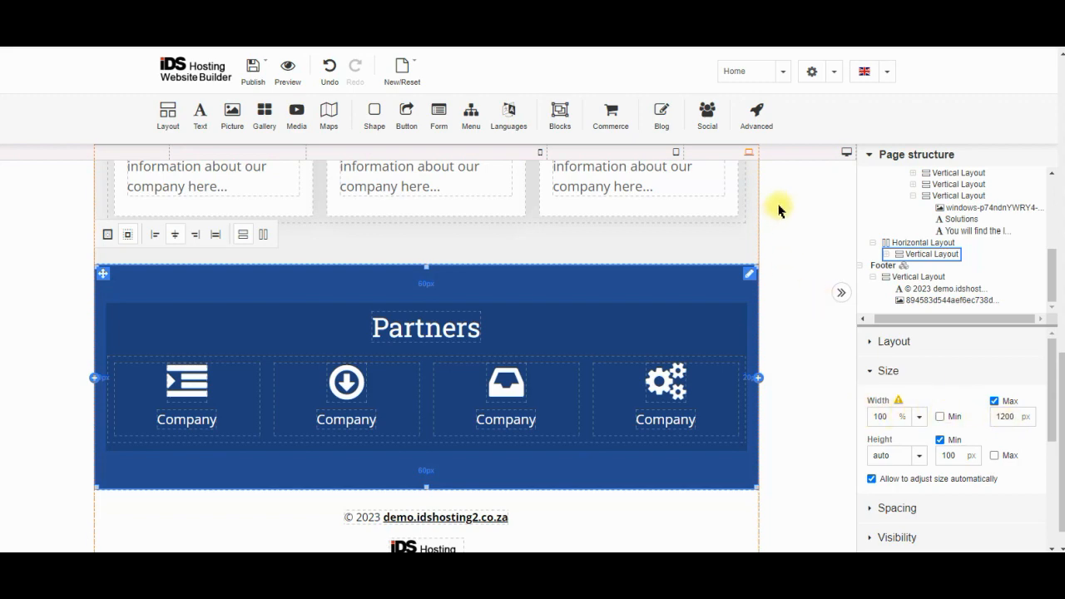
left_click(847, 156)
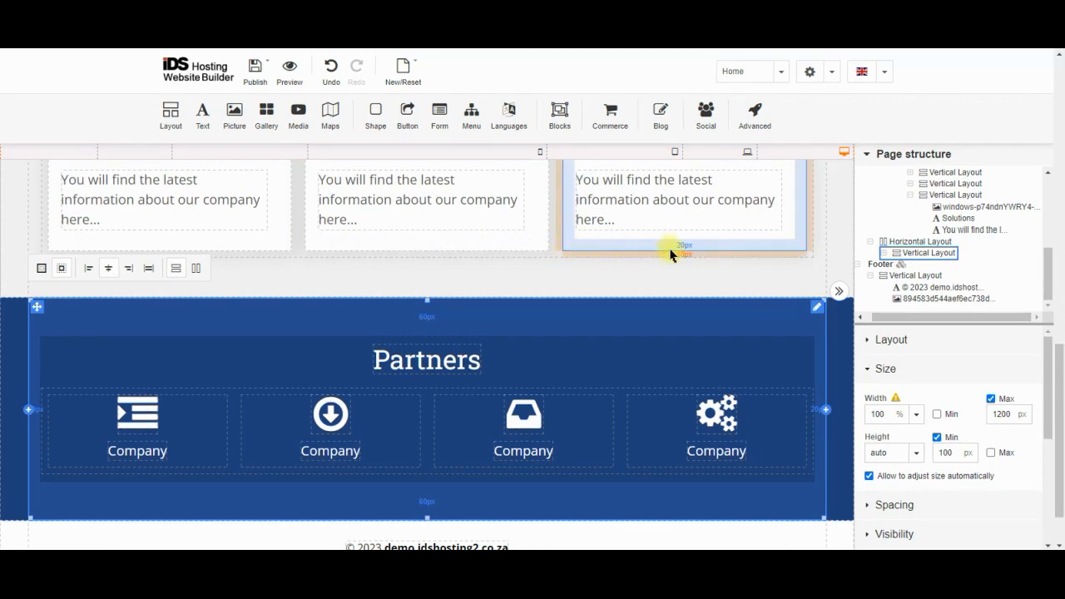
left_click(838, 328)
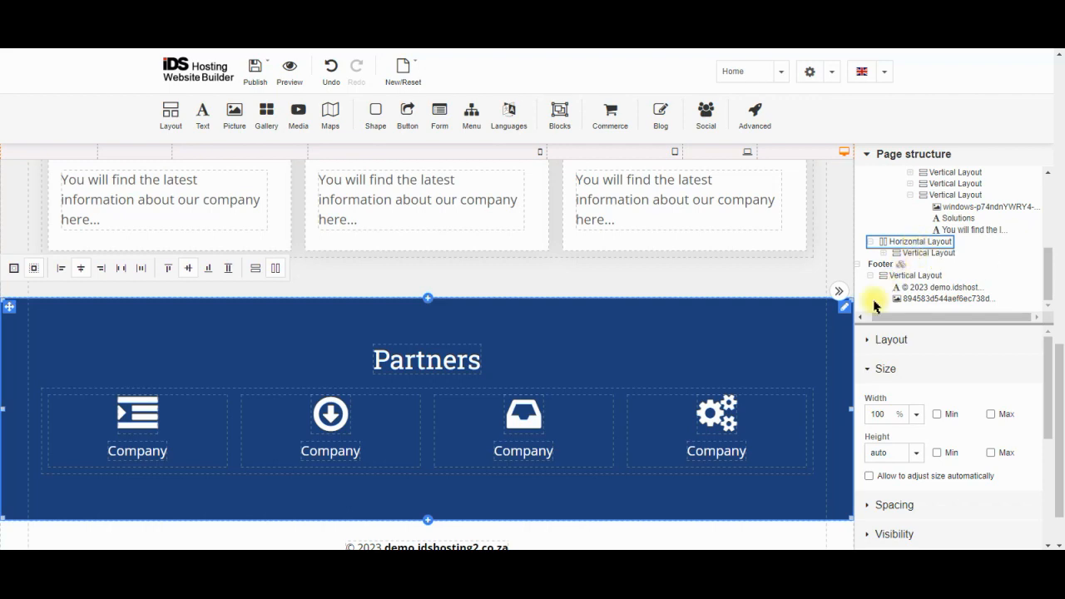
Try left, right and space-between alignment on the Partners row, keep it centred, then select the inner container
left_click(925, 253)
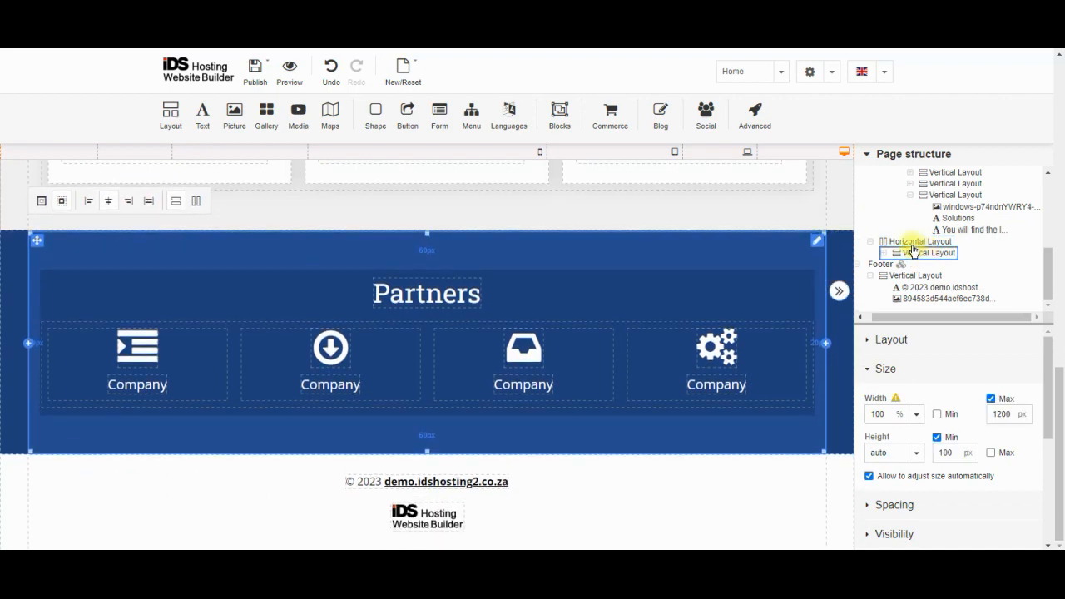
left_click(912, 243)
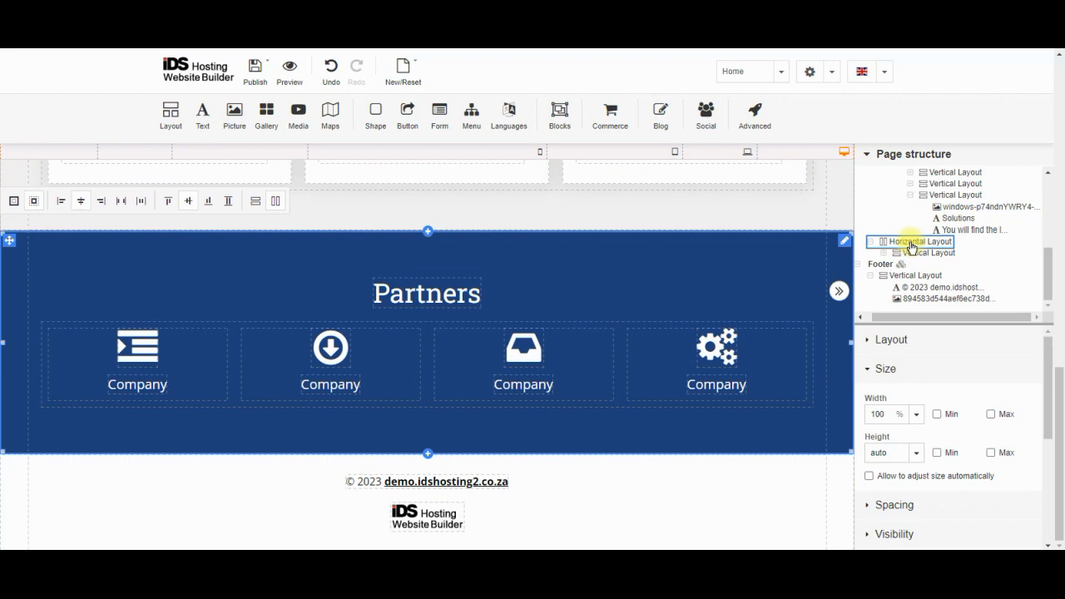
left_click(907, 341)
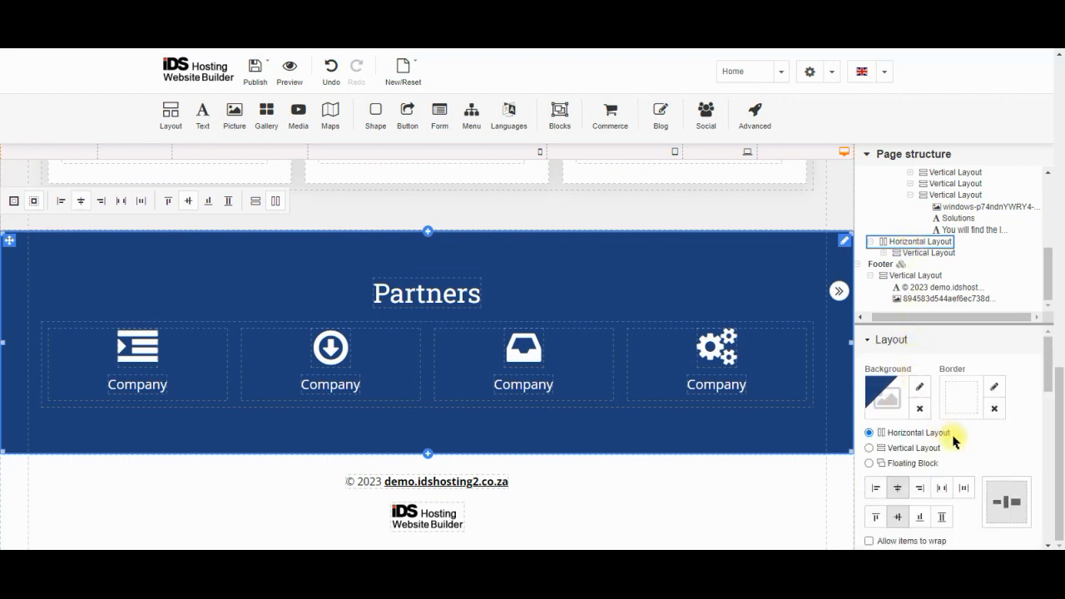
scroll(948, 437, "down", 1)
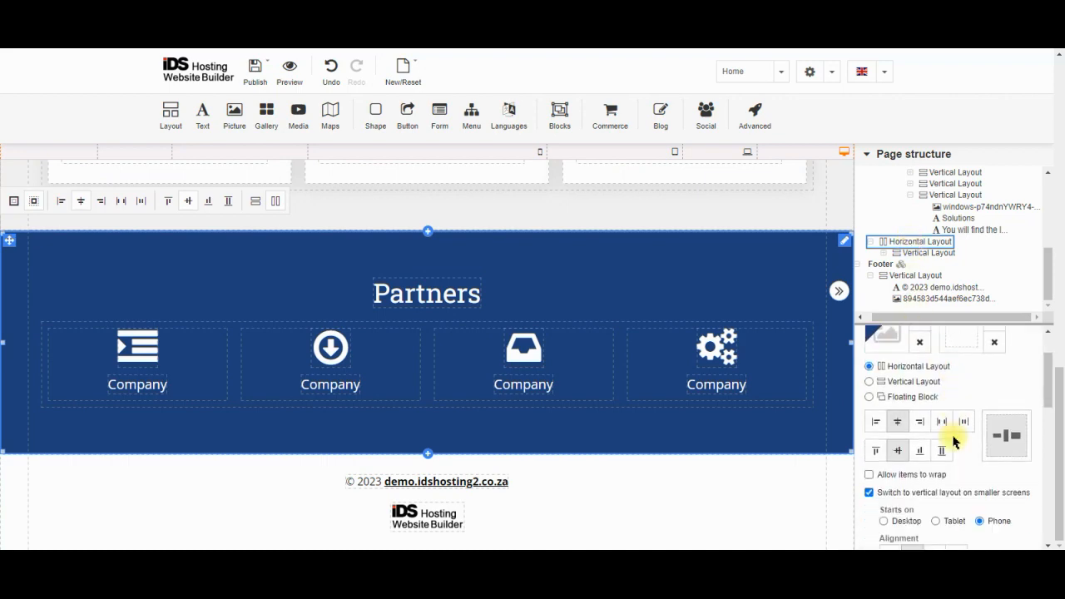
left_click(876, 423)
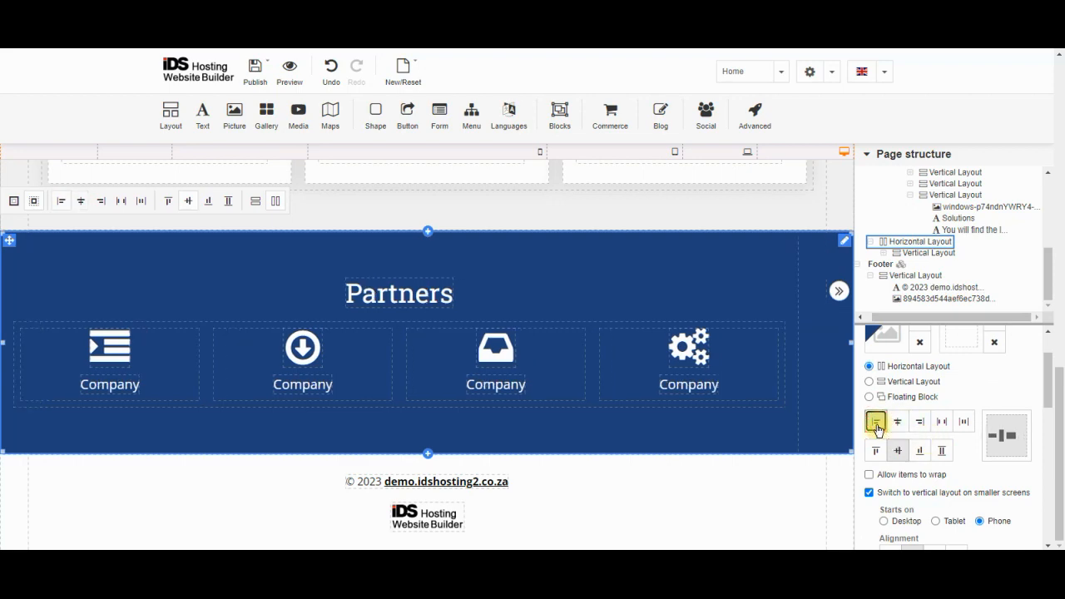
left_click(919, 422)
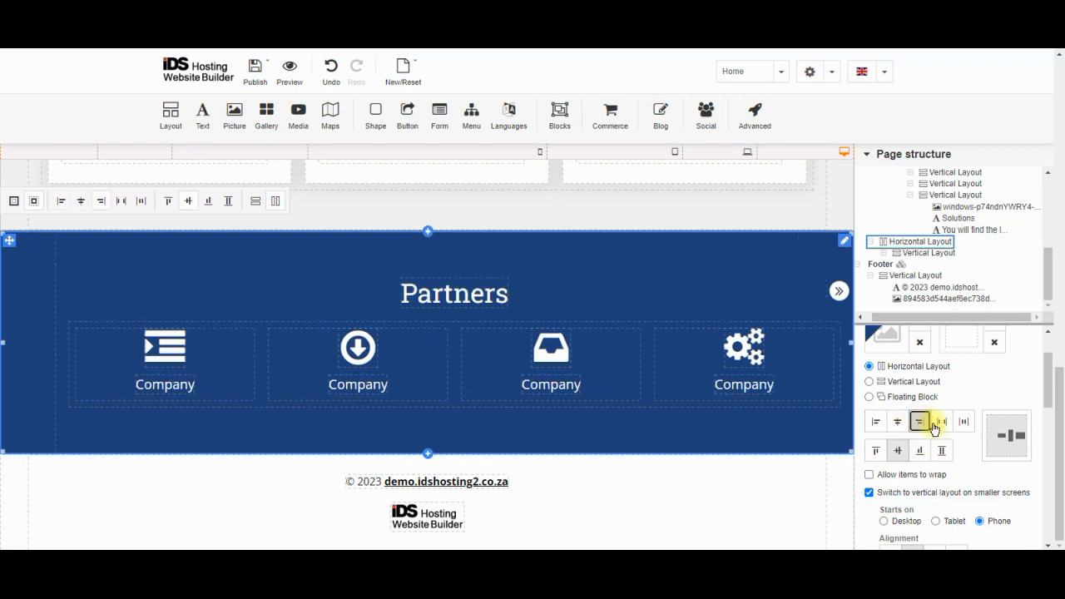
left_click(941, 424)
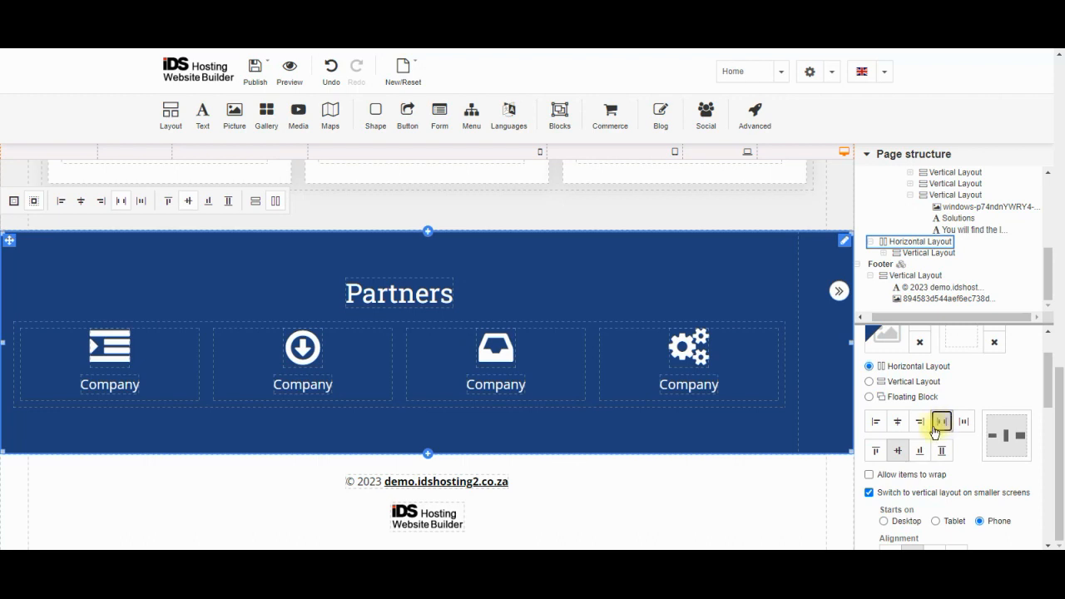
left_click(898, 422)
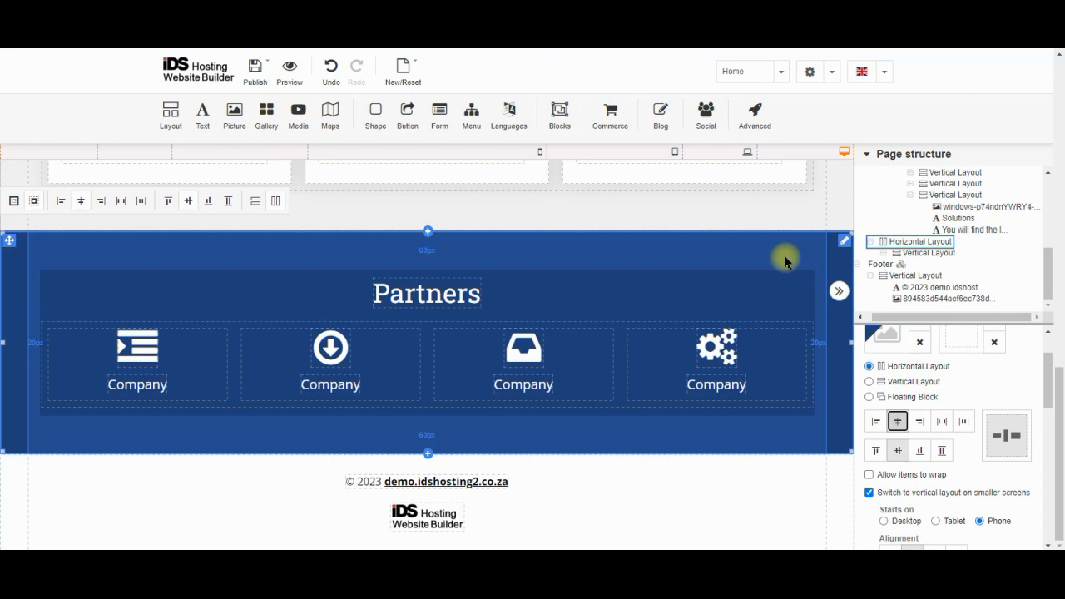
left_click(785, 259)
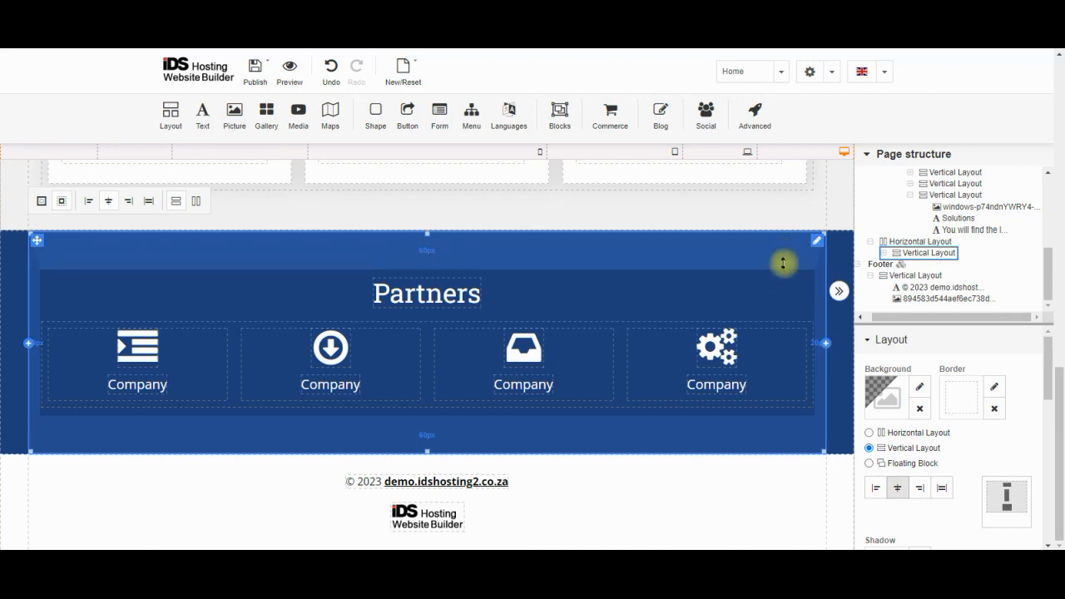
Collapse Layout and Size, expand Spacing, and set top padding back to 60 px after dragging it to 74
left_click(910, 343)
left_click(911, 368)
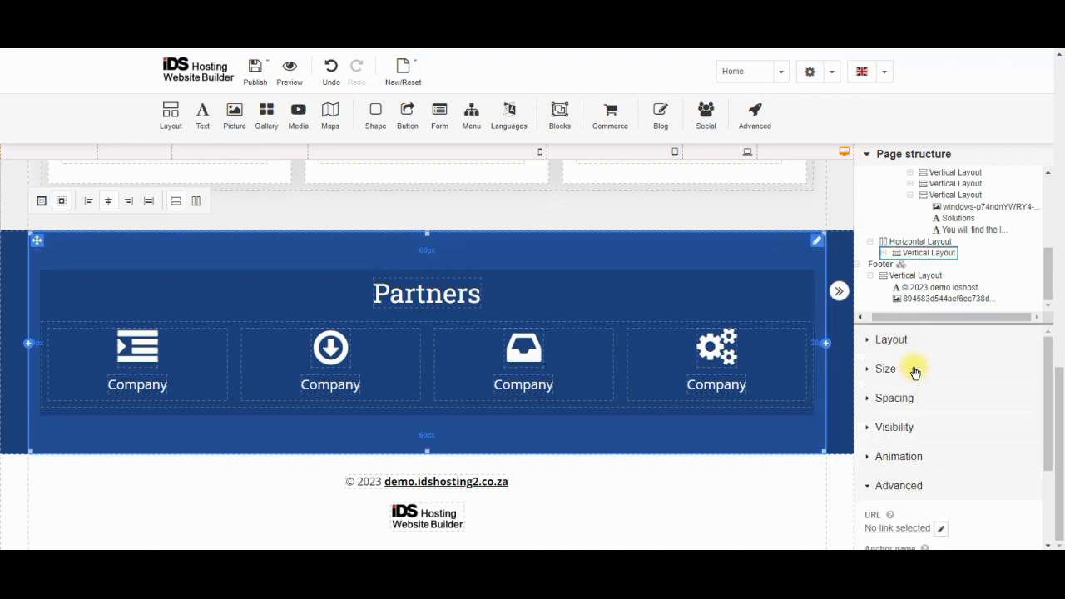
left_click(922, 398)
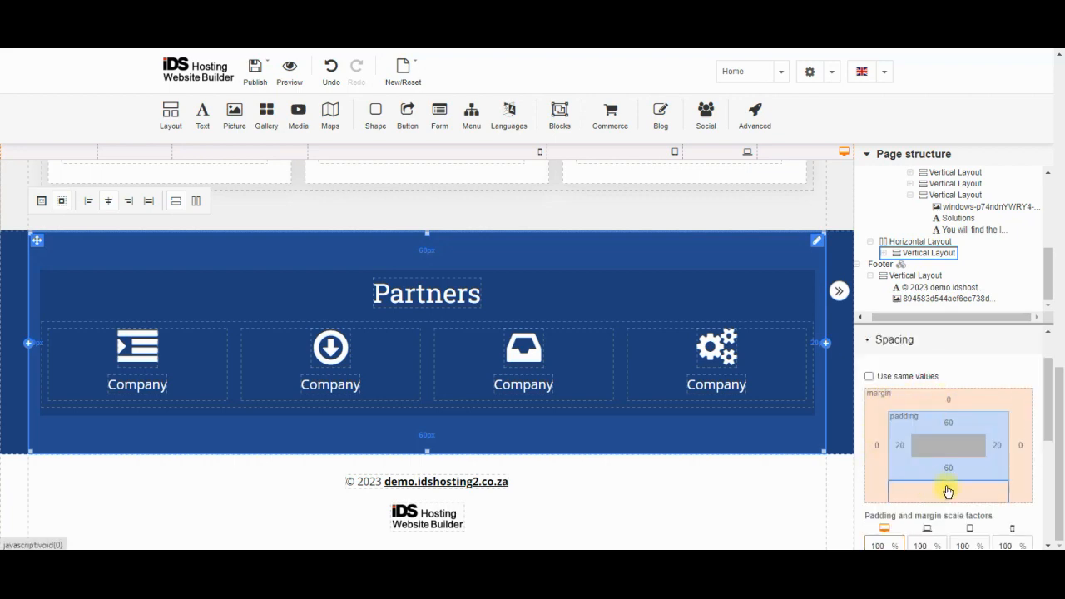
left_click_drag(629, 257, 635, 266)
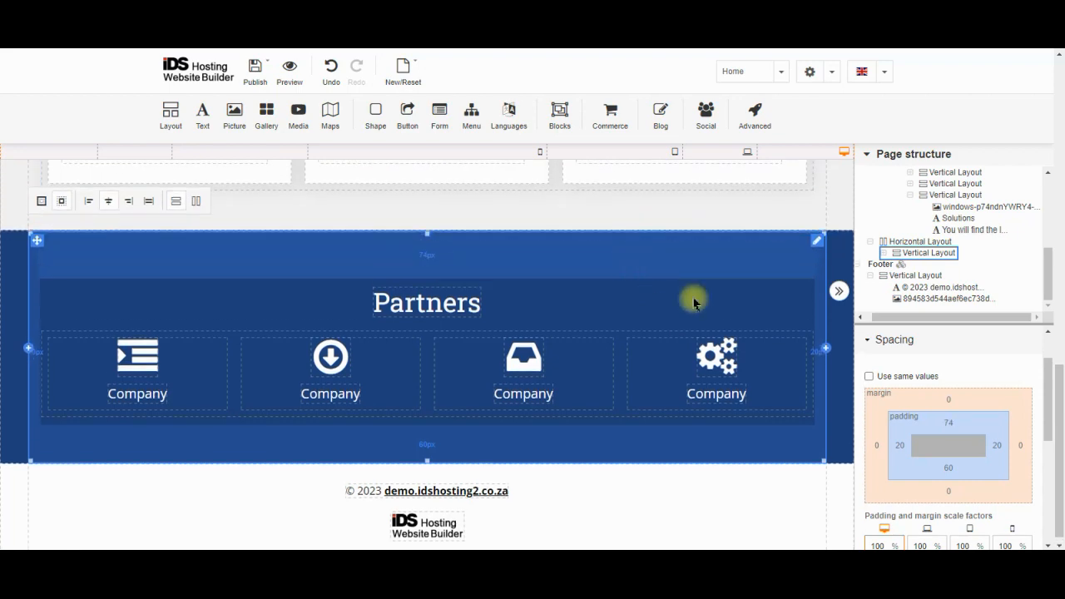
left_click(962, 425)
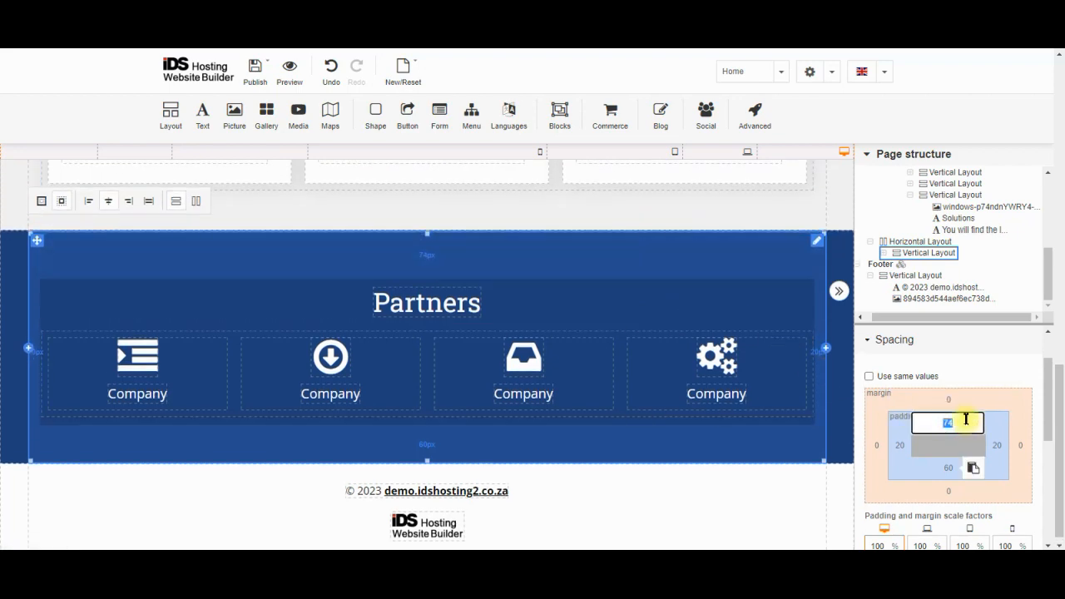
type("60")
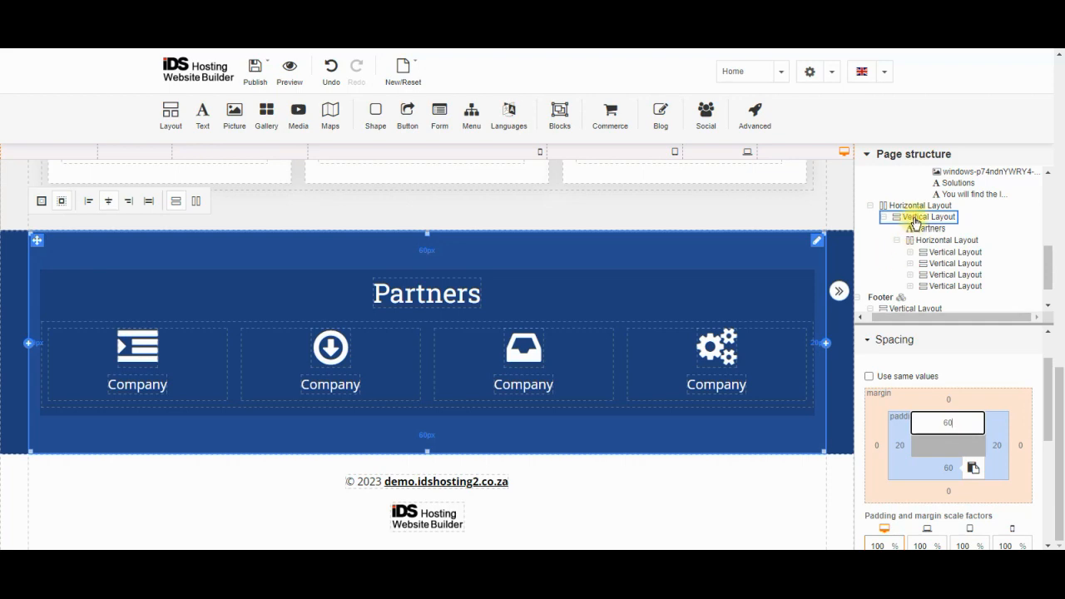
Collapse the Company row, select the Partners heading, then expand the row to its four Vertical Layout columns
left_click(897, 240)
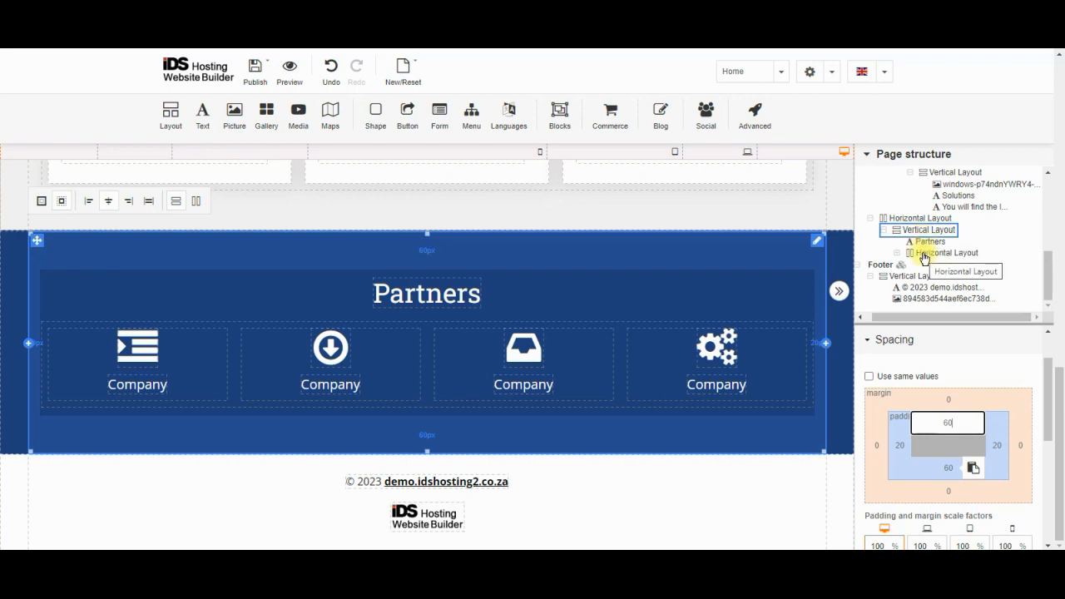
left_click(926, 243)
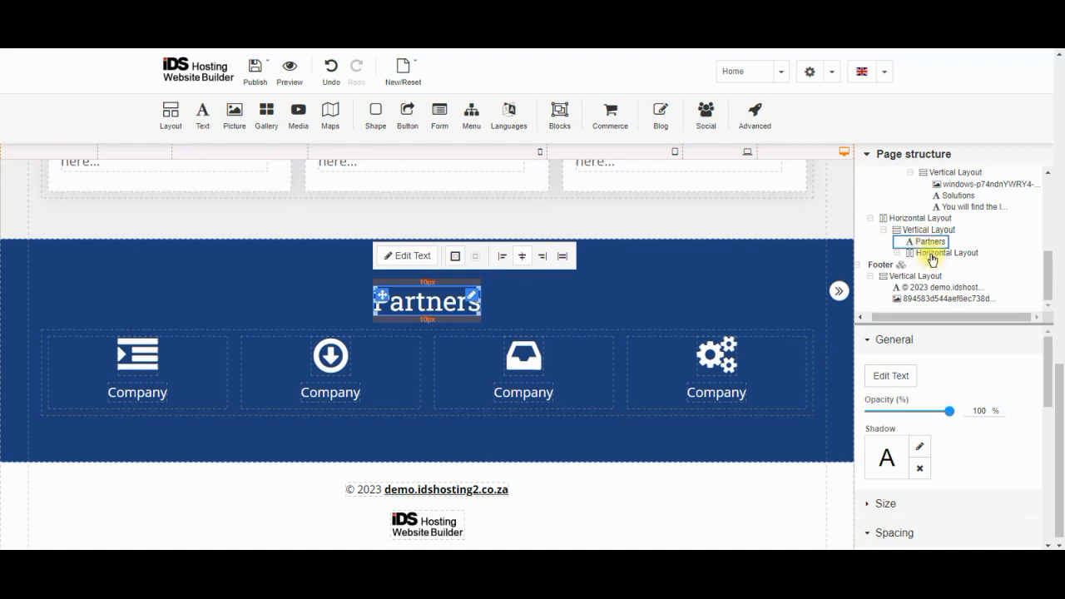
left_click(932, 254)
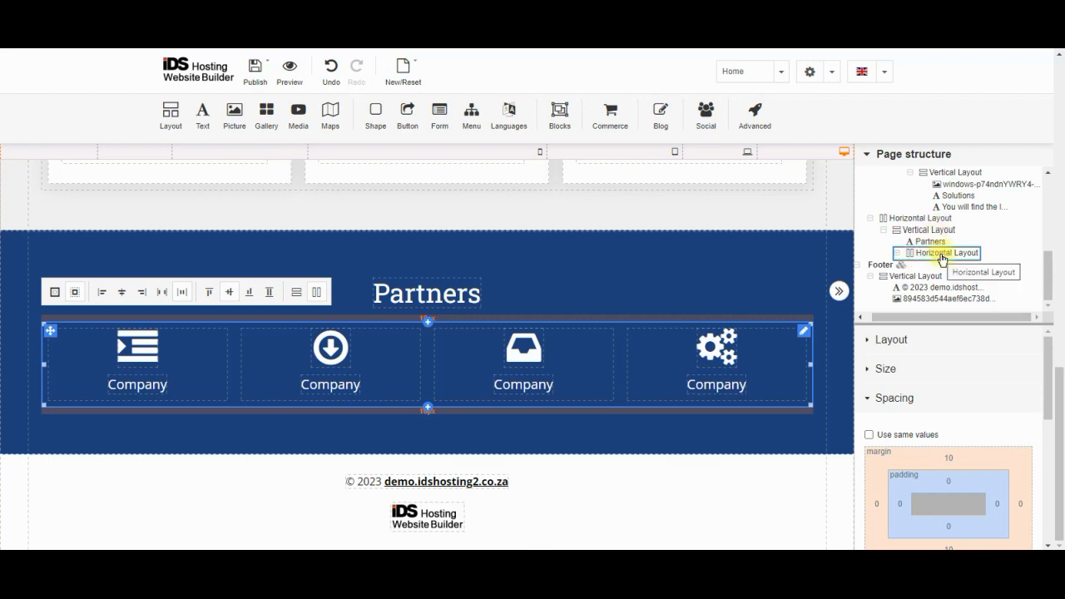
left_click(898, 253)
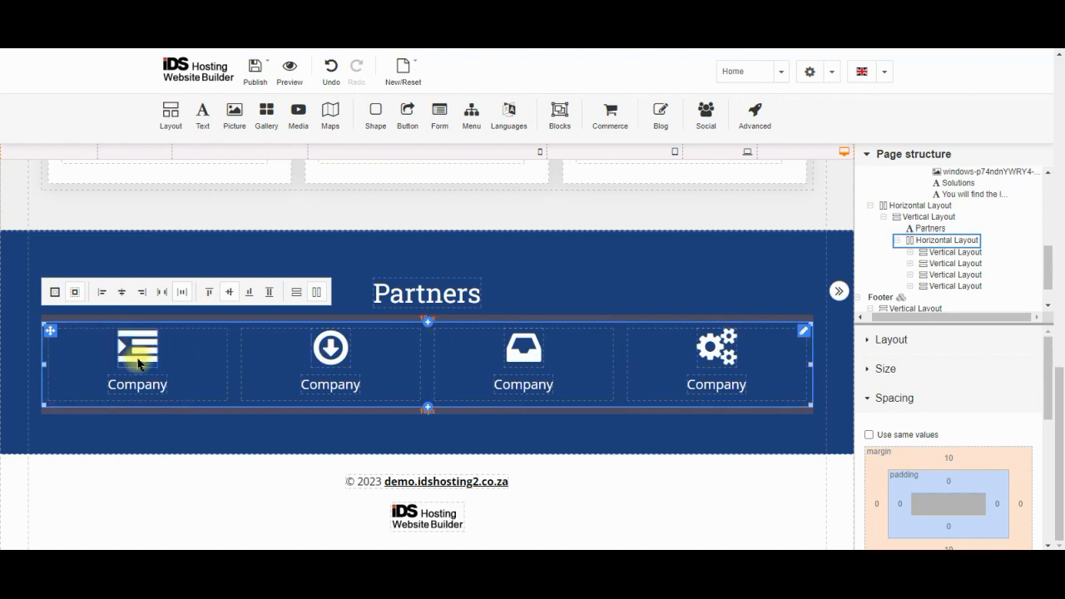
Try a vertical layout on the Partners icon row, then restore it to horizontal
left_click(891, 340)
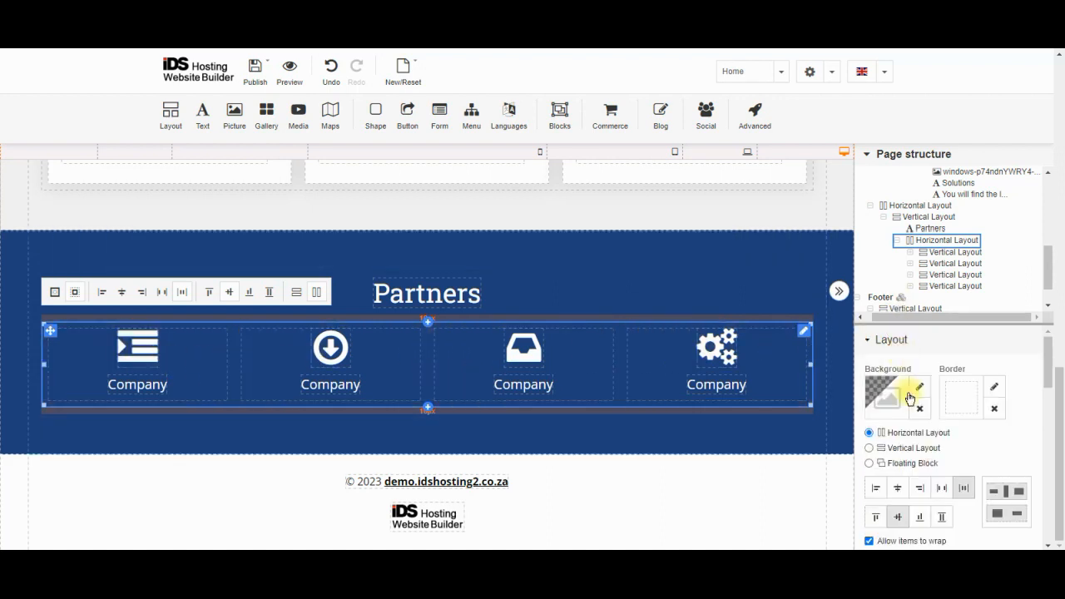
left_click(869, 448)
left_click(869, 433)
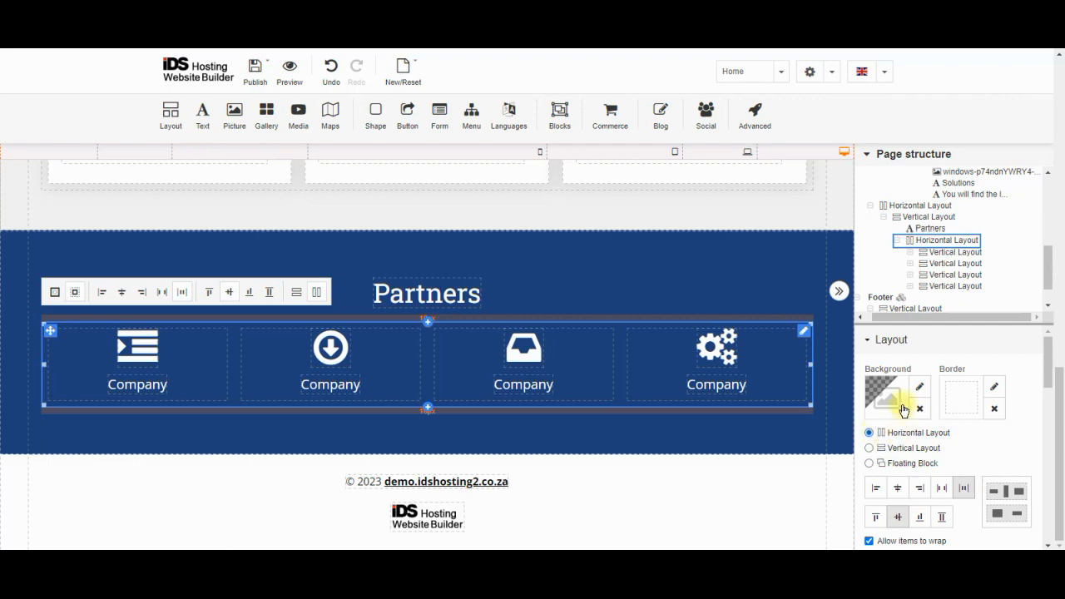
scroll(927, 349, "up", 1)
scroll(927, 349, "up", 2)
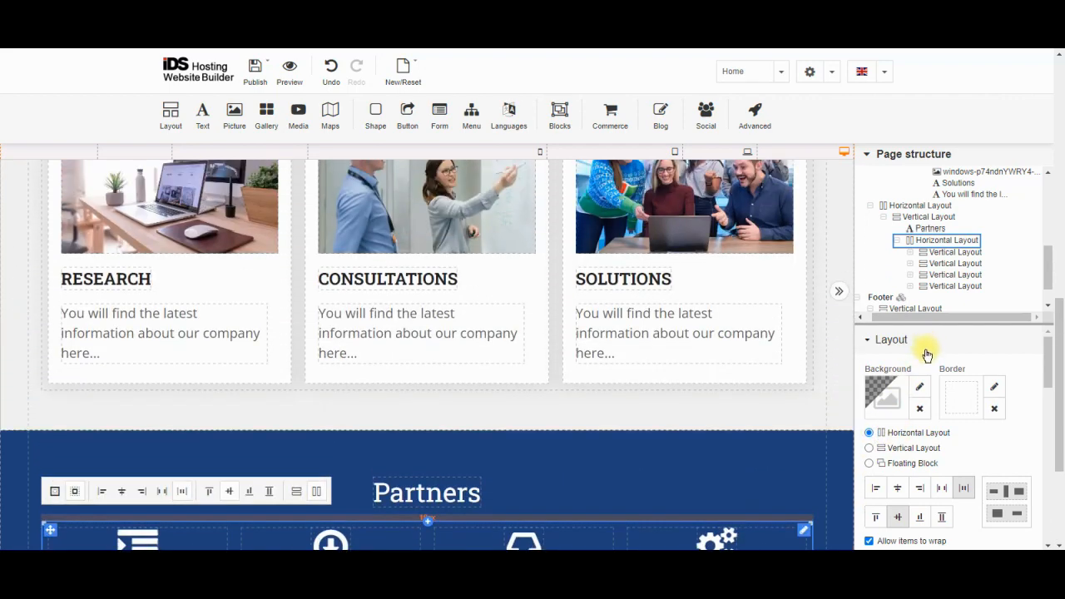
scroll(923, 356, "down", 3)
scroll(921, 359, "up", 6)
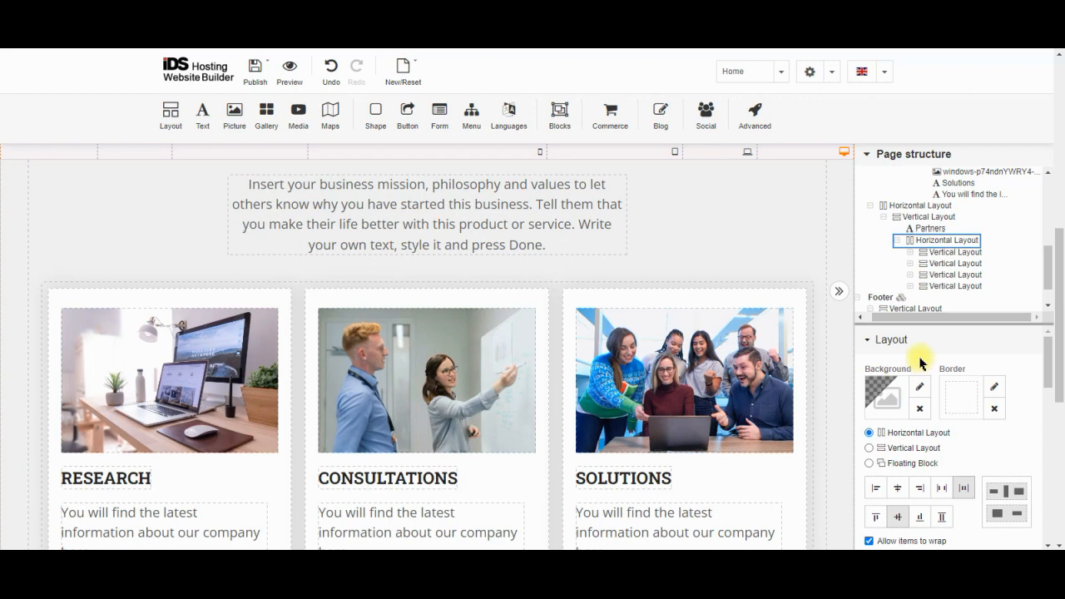
left_click(934, 240)
scroll(764, 356, "down", 1)
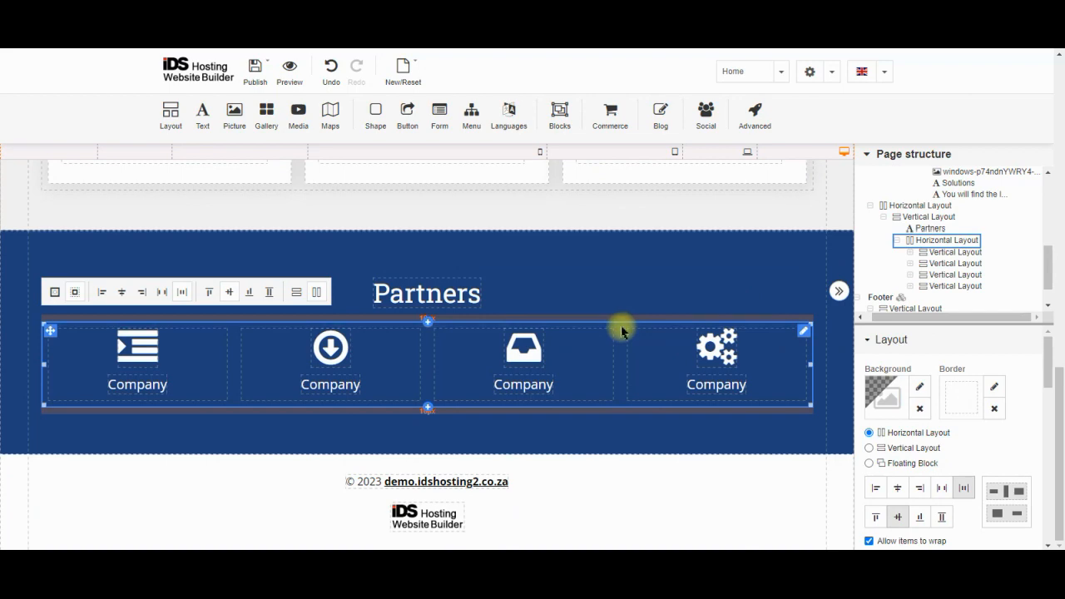
In the row's Size settings, check the 100% width and toggle the 1200 px max width off and on
left_click(907, 341)
left_click(907, 369)
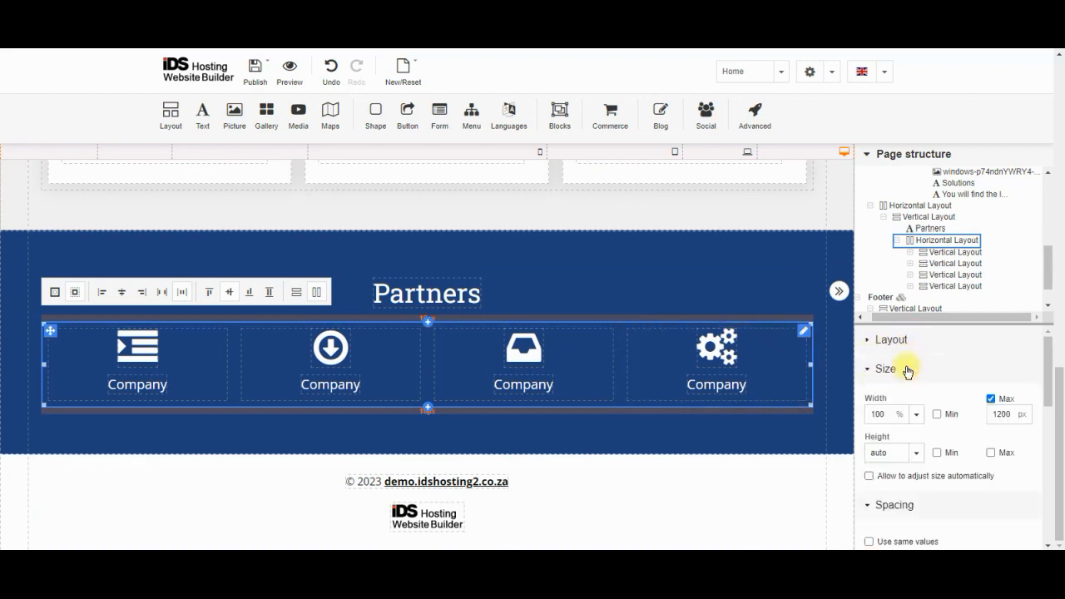
left_click(889, 413)
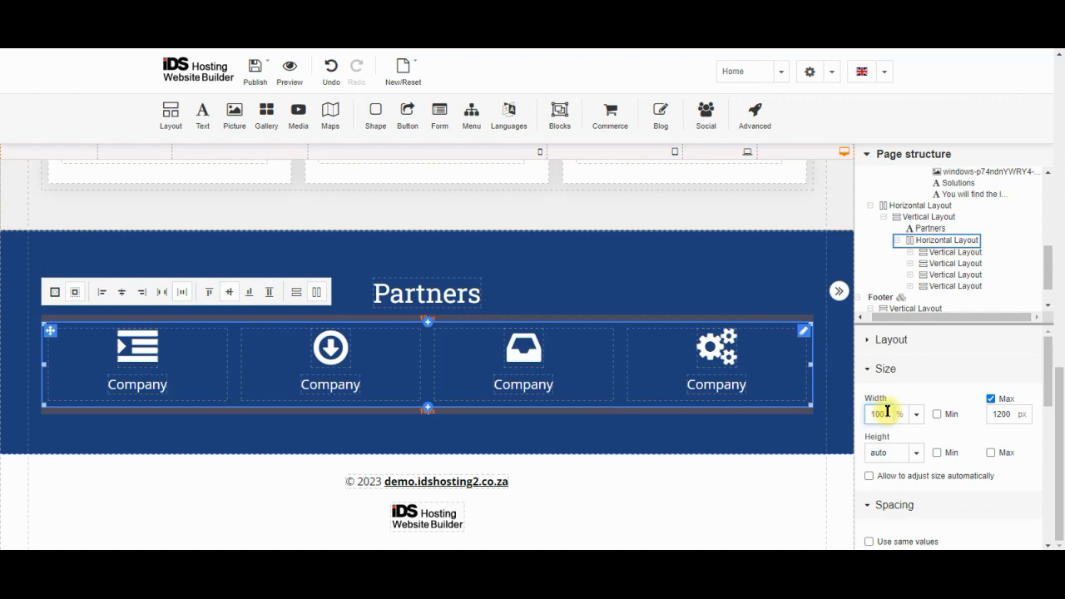
left_click(992, 400)
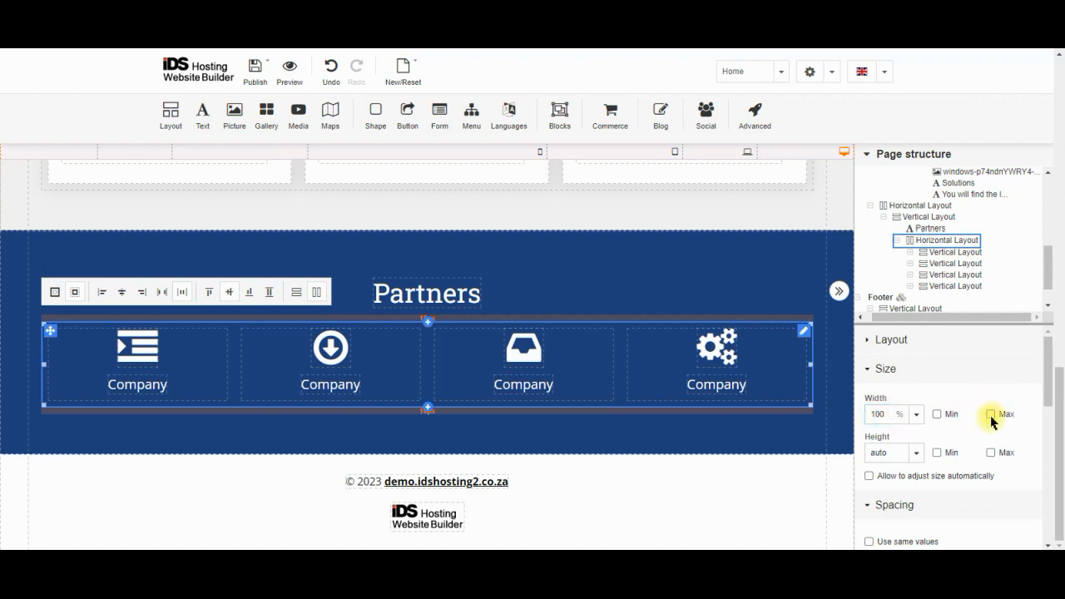
left_click(991, 415)
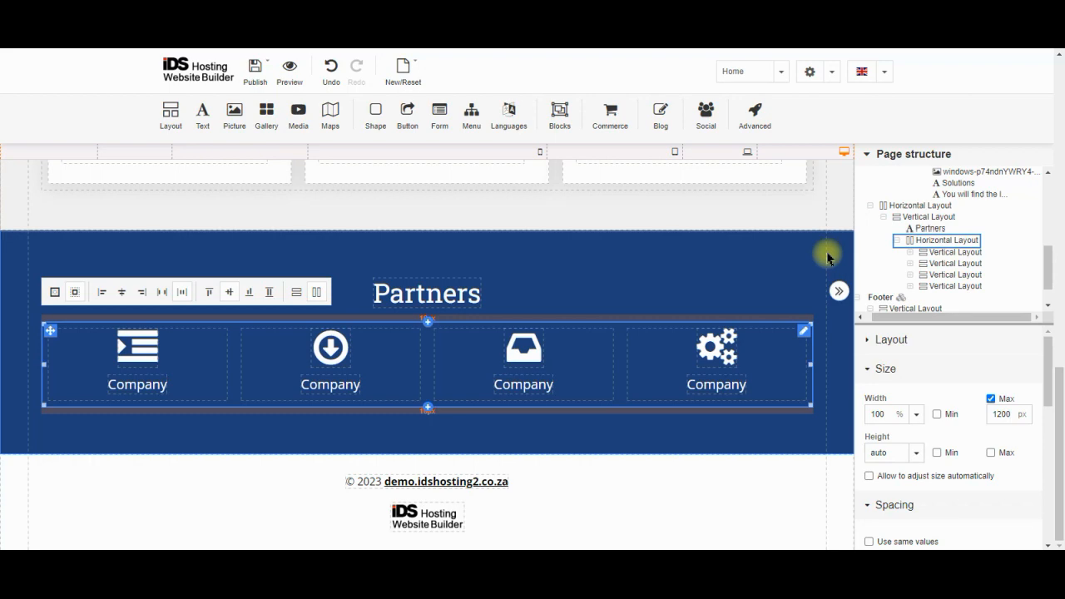
left_click(939, 255)
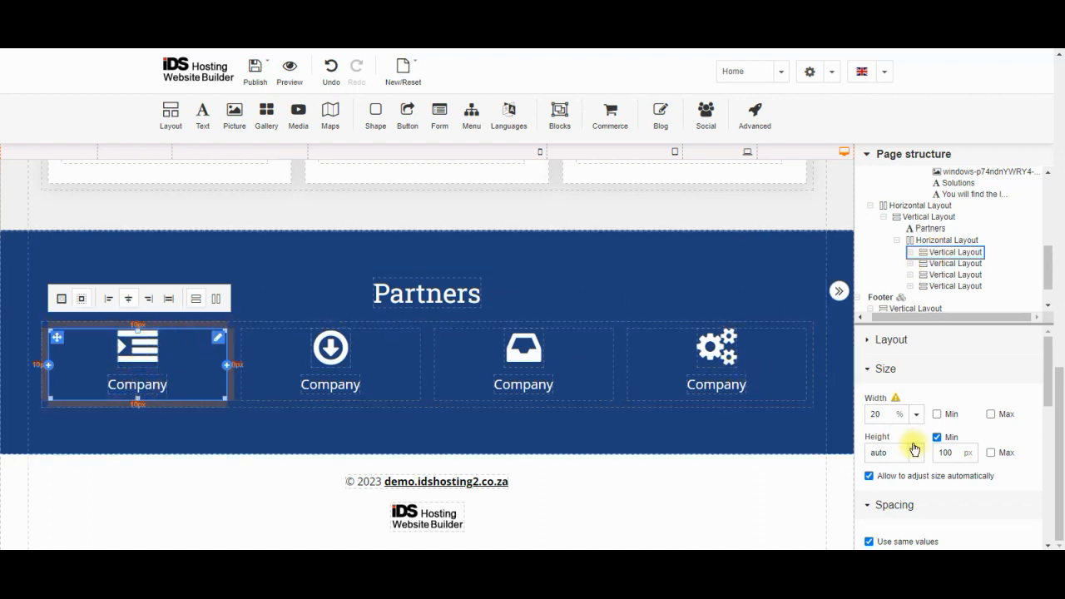
left_click(920, 341)
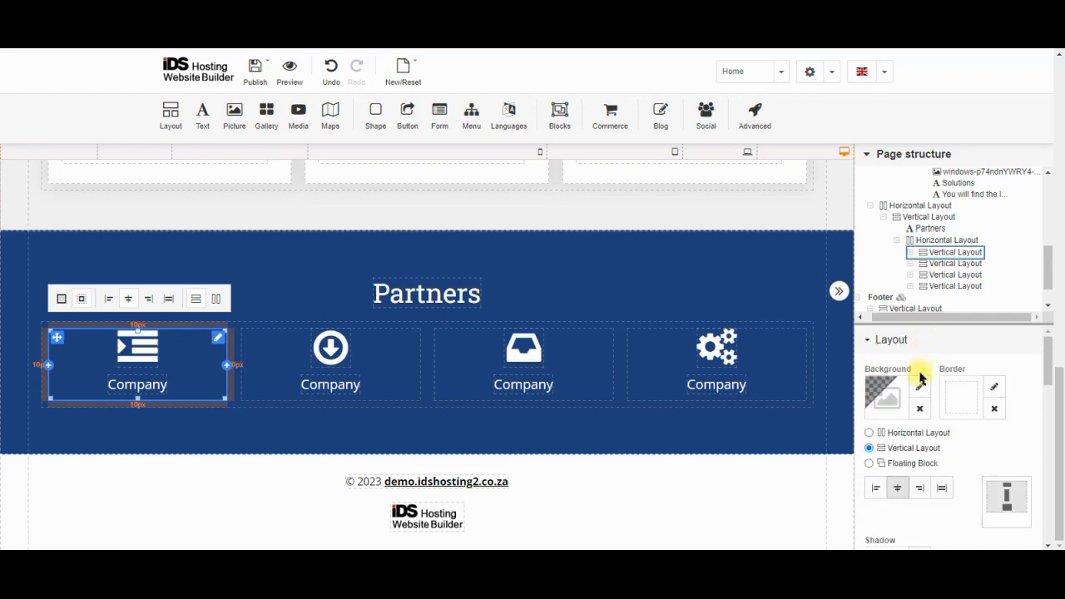
left_click(869, 433)
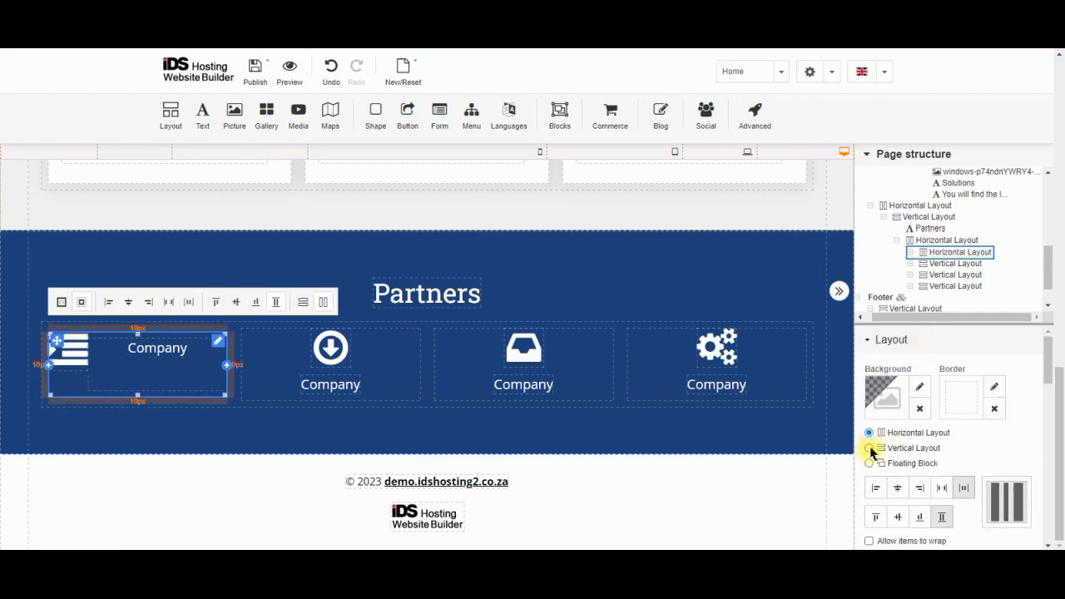
left_click(869, 447)
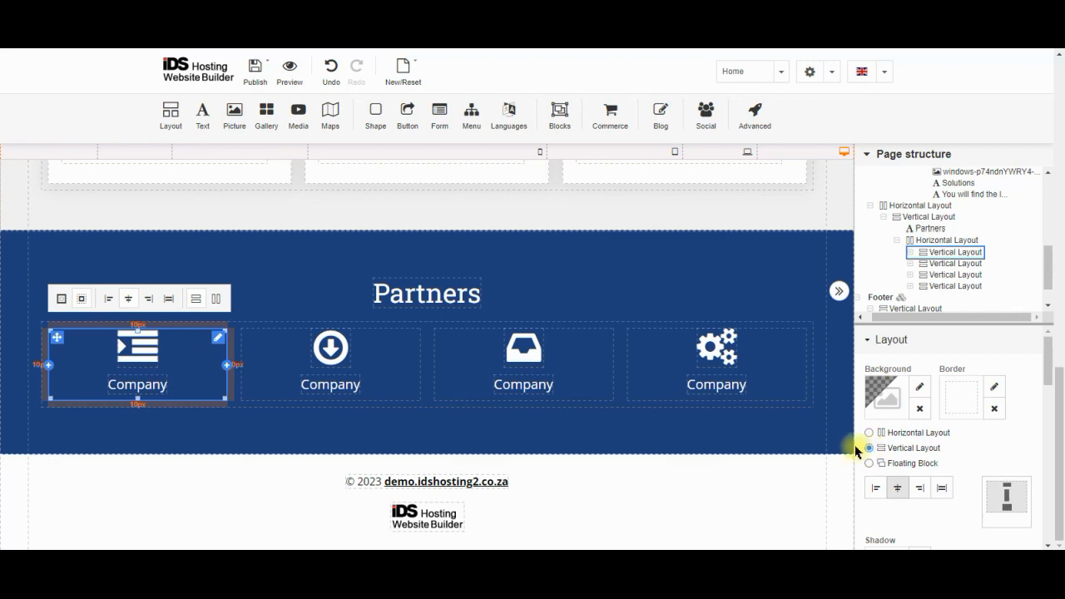
left_click(916, 342)
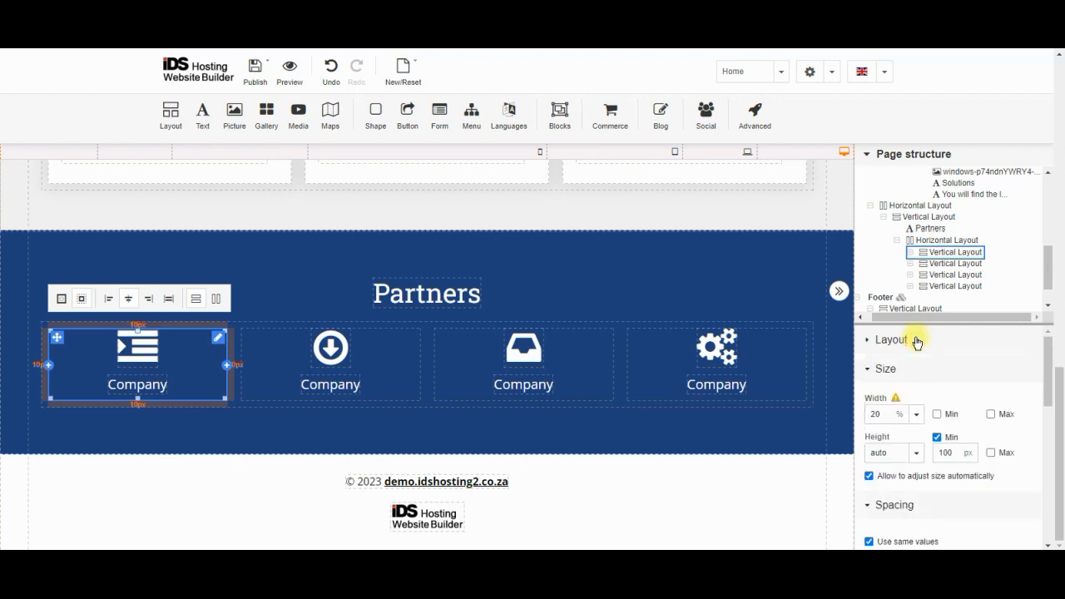
left_click(887, 411)
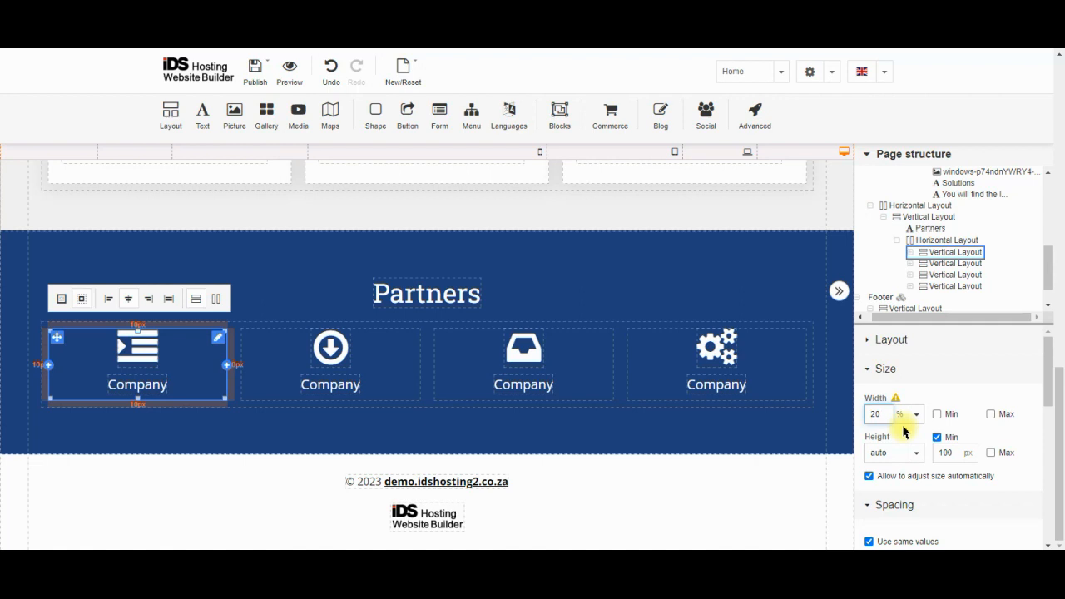
left_click(934, 242)
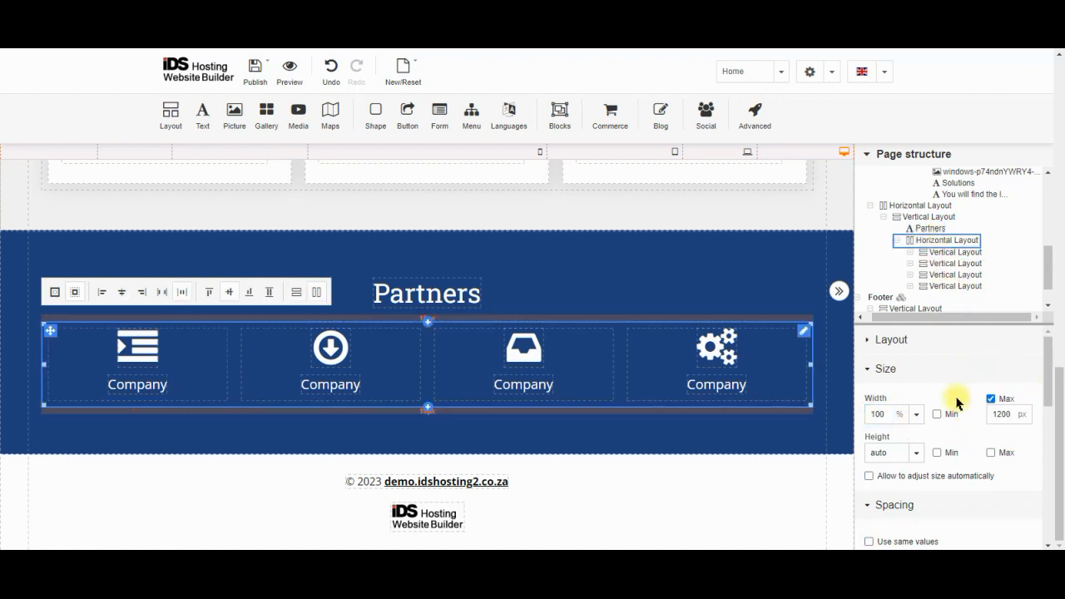
Open the Partners row's layout settings, then preview tablet and phone widths before returning to desktop
left_click(927, 341)
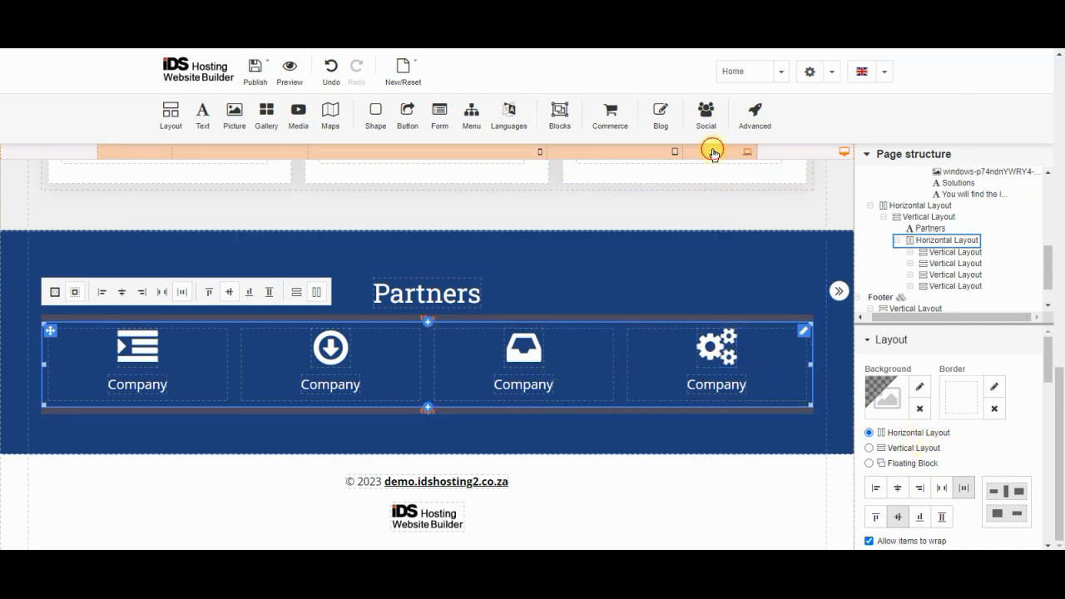
left_click(709, 153)
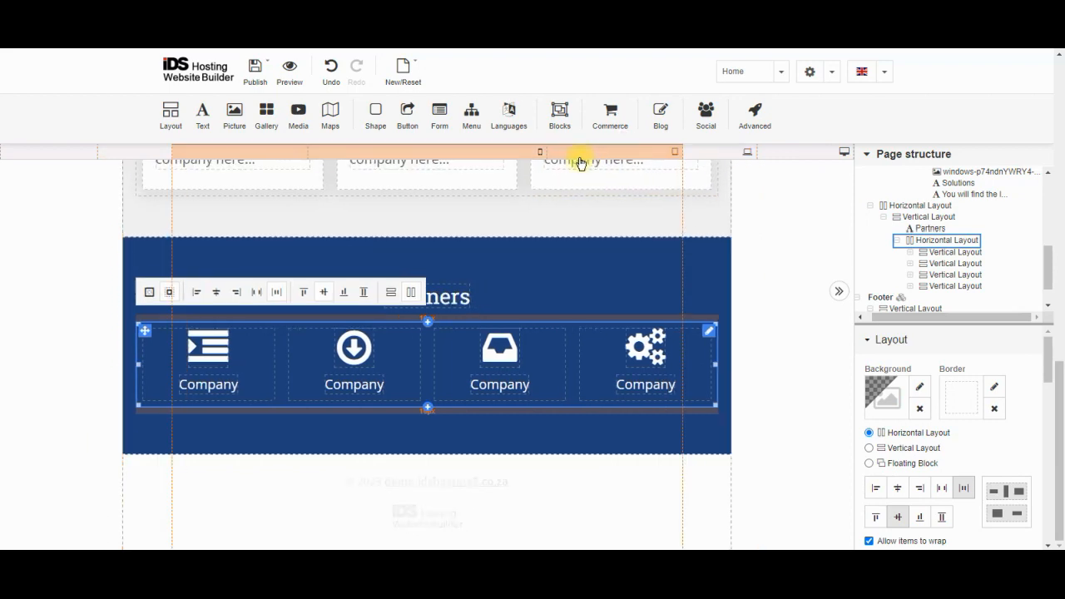
left_click(501, 154)
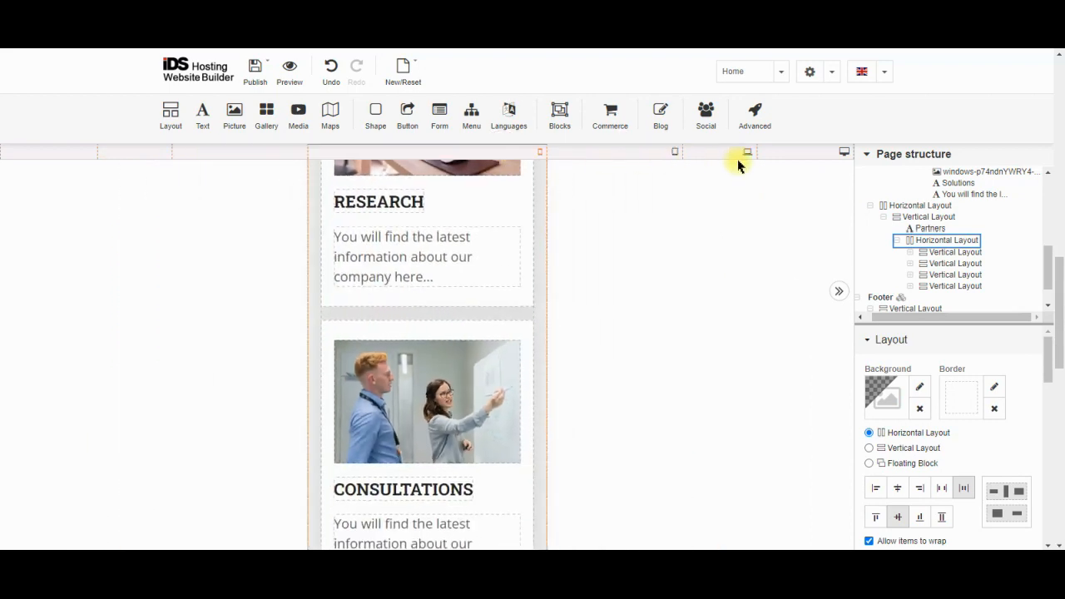
left_click(784, 157)
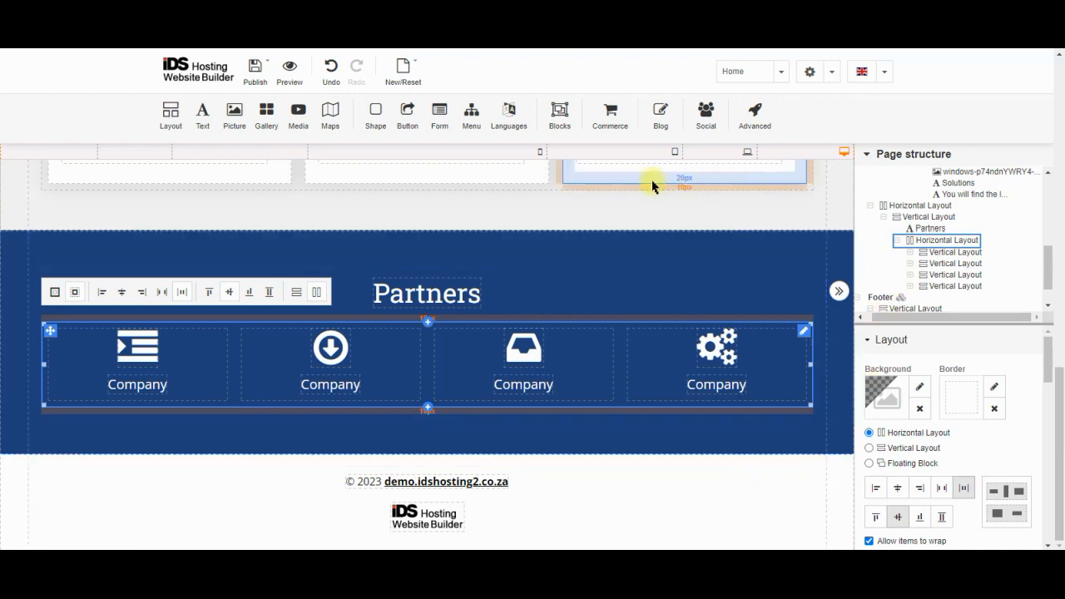
Scroll through the 360px phone preview, then widen to the 614px breakpoint
left_click(513, 157)
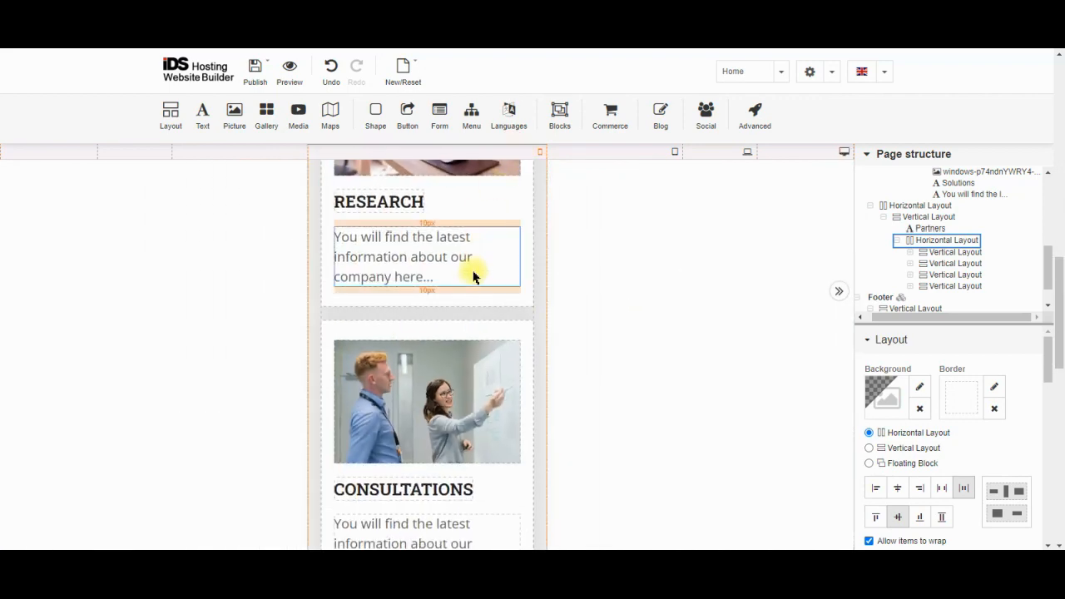
scroll(473, 276, "down", 2)
scroll(473, 277, "down", 6)
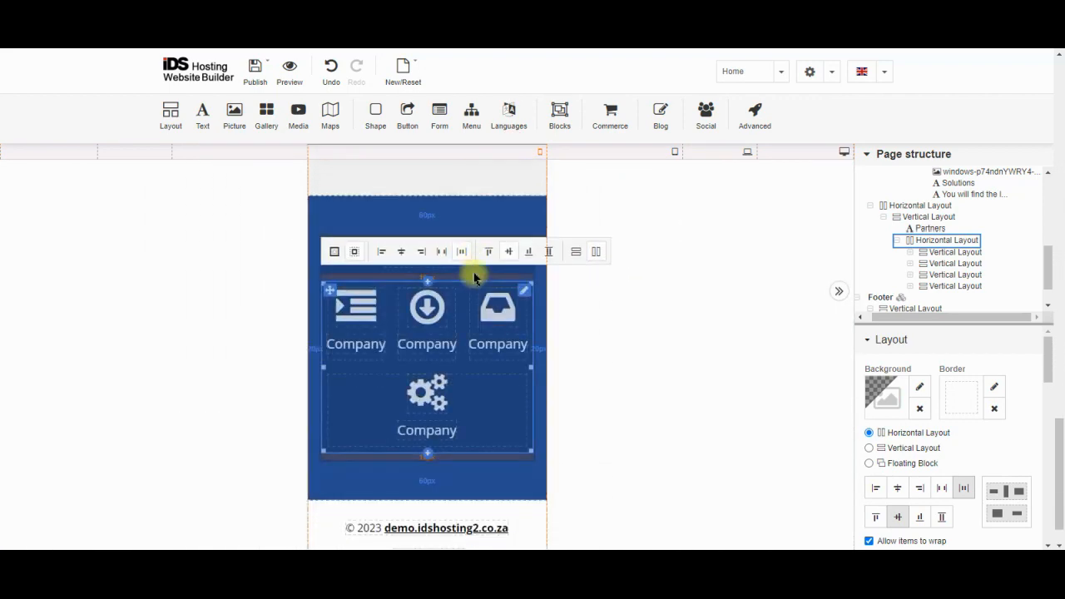
scroll(646, 274, "up", 6)
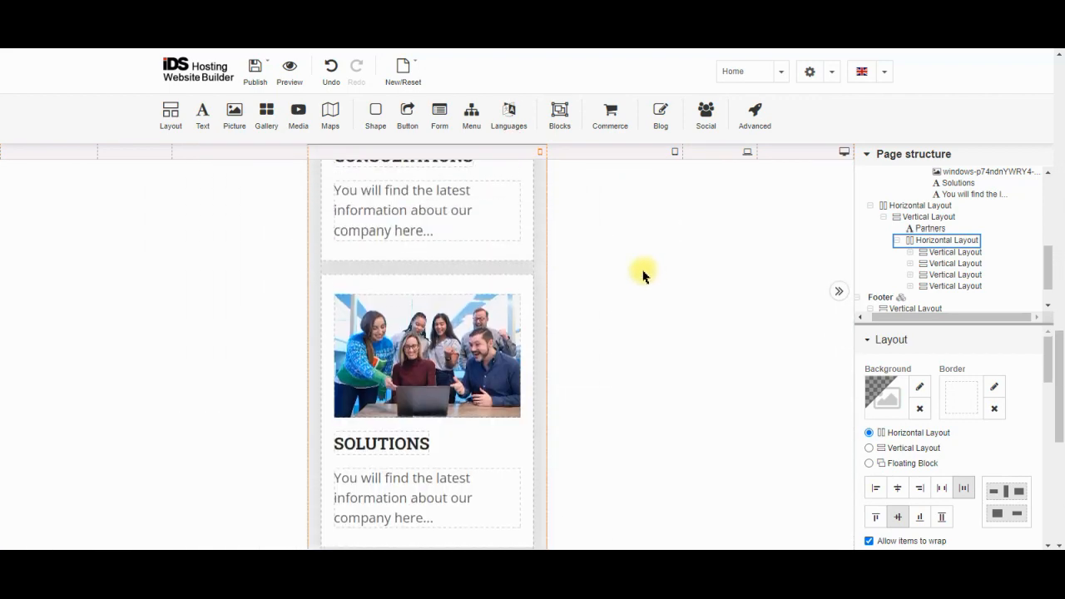
scroll(433, 343, "up", 4)
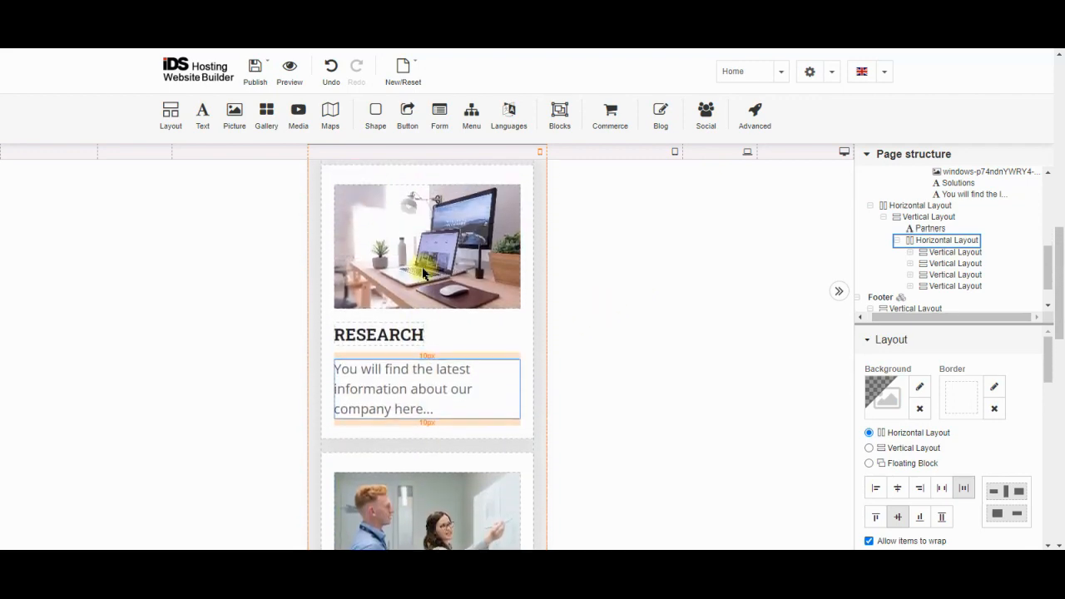
left_click(618, 148)
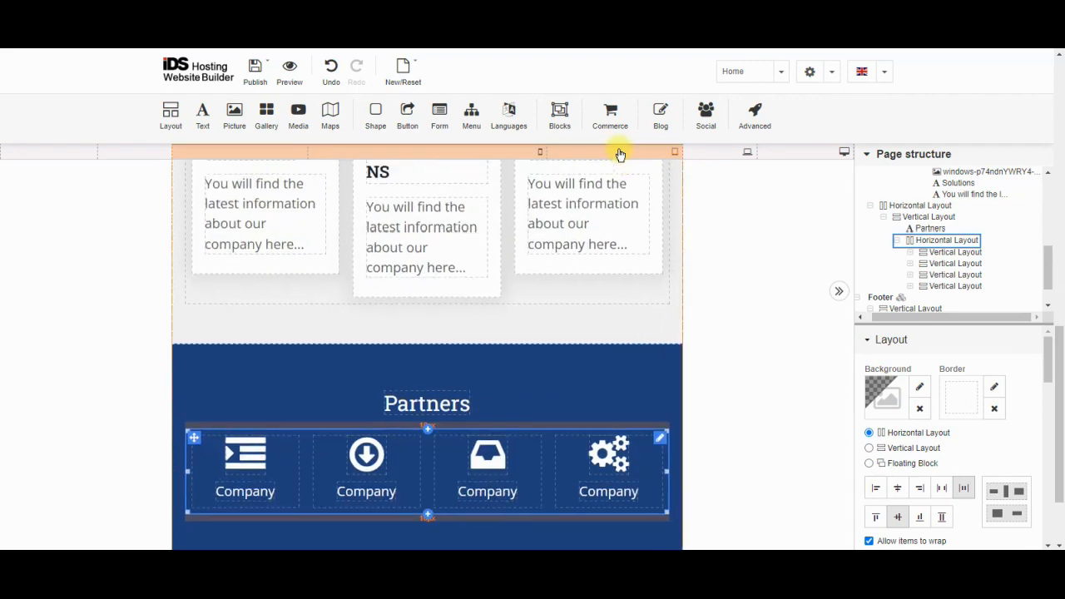
scroll(578, 334, "up", 2)
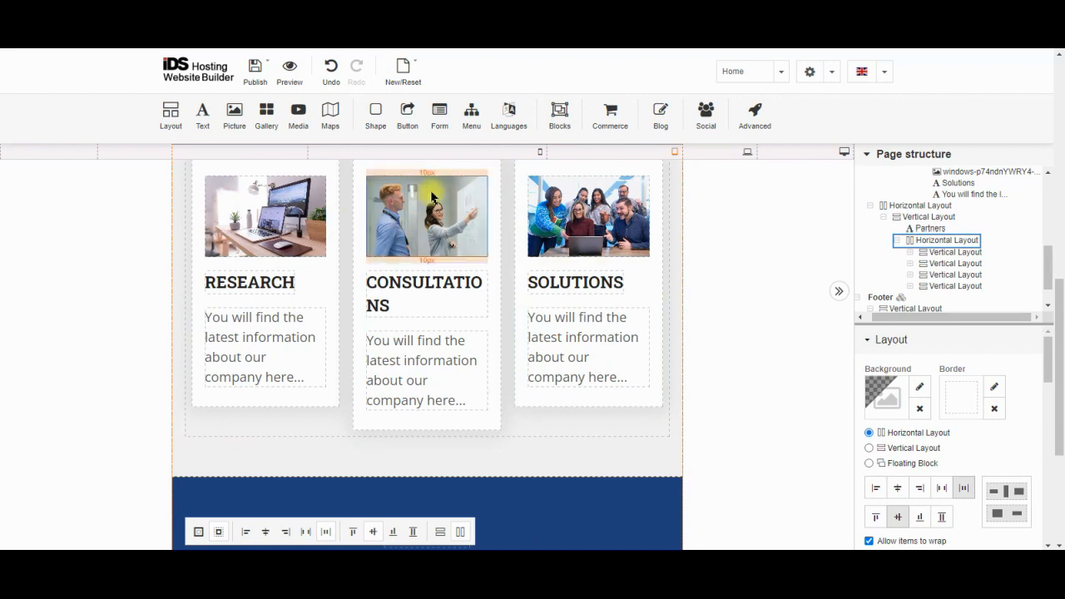
scroll(505, 248, "up", 1)
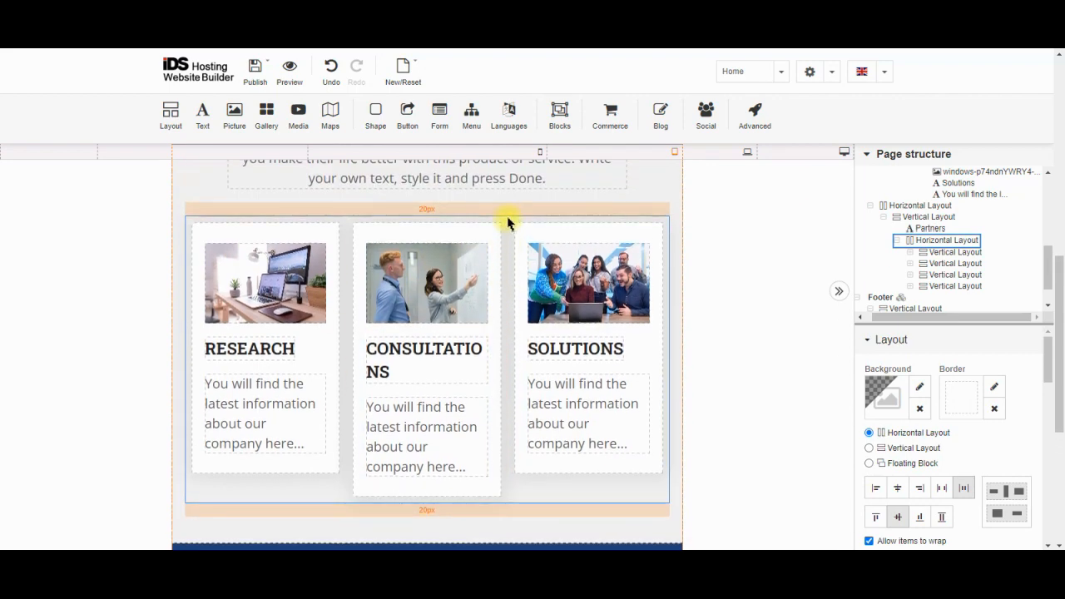
At phone width, toggle the service cards row's 'Switch to vertical layout on smaller screens' off and back on
left_click(507, 220)
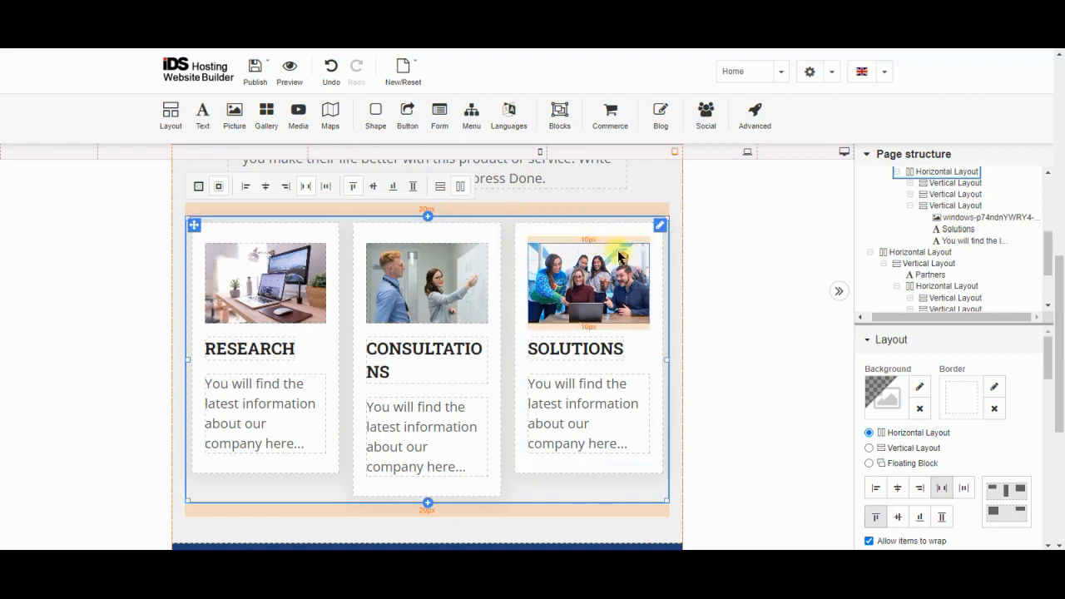
scroll(1007, 422, "down", 3)
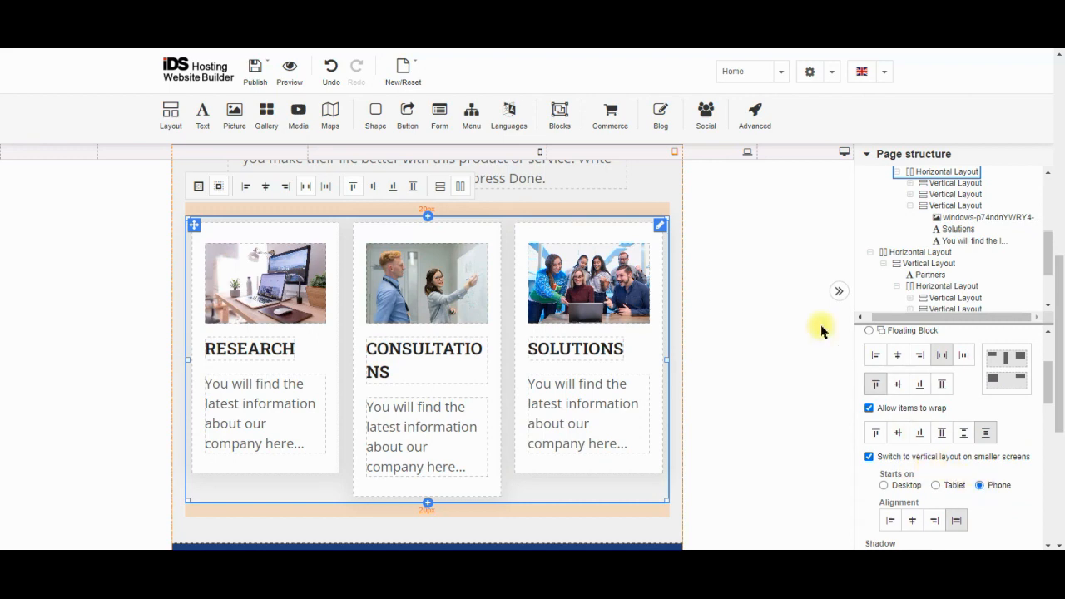
left_click(530, 156)
scroll(480, 279, "down", 5)
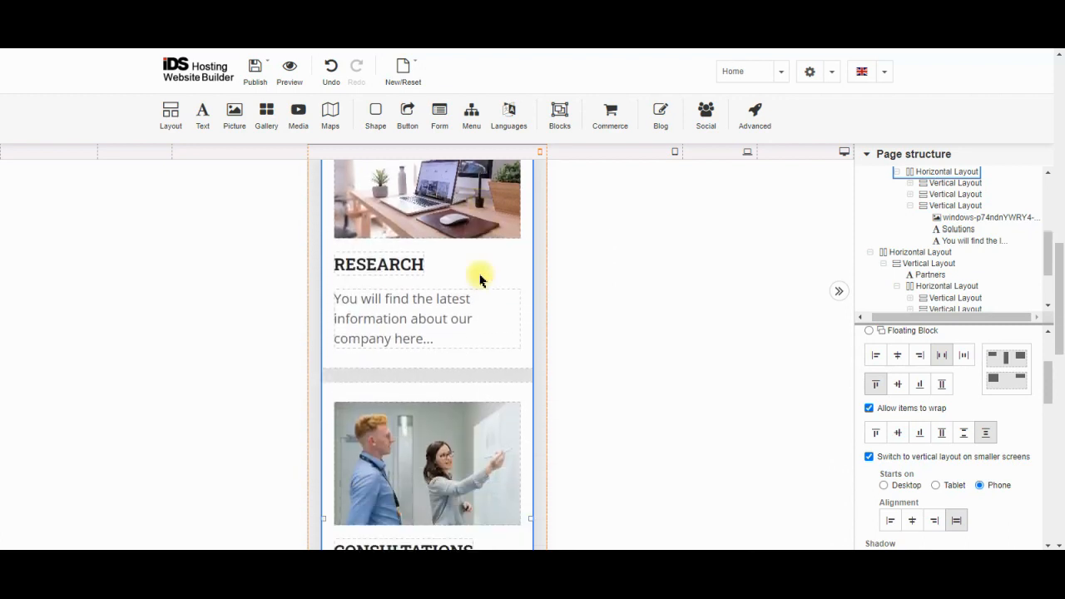
scroll(480, 279, "up", 5)
scroll(480, 279, "down", 3)
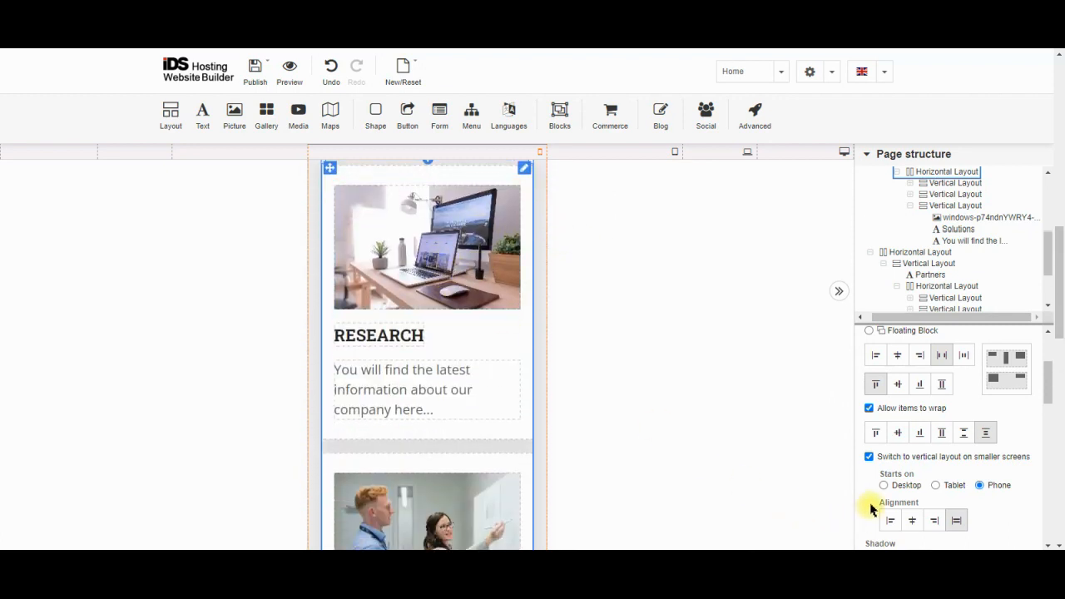
left_click(869, 457)
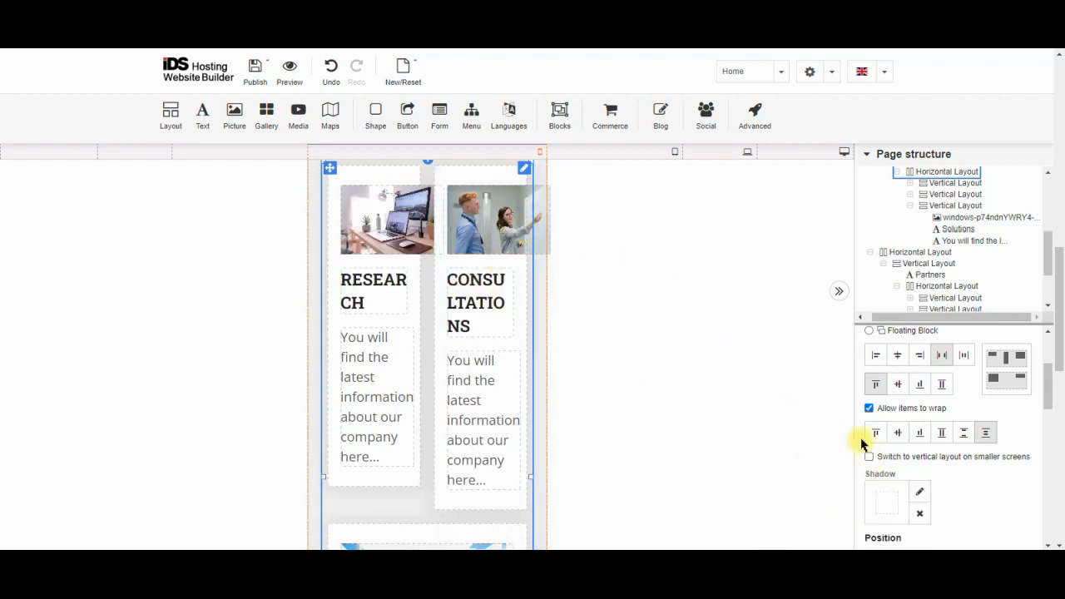
left_click(868, 457)
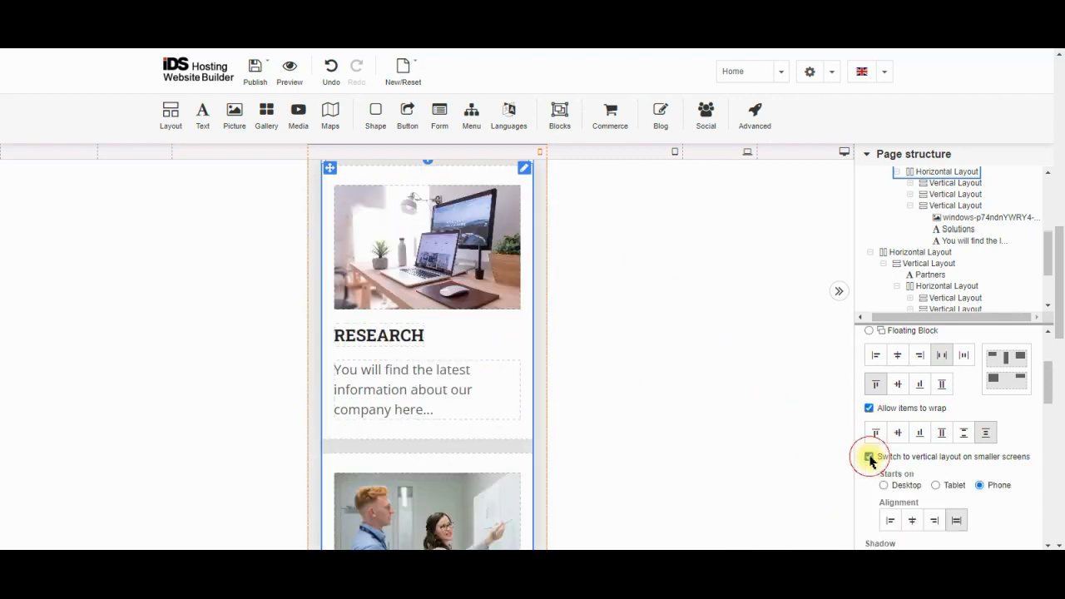
Select the Partners section content and preview it at tablet width
scroll(464, 338, "down", 6)
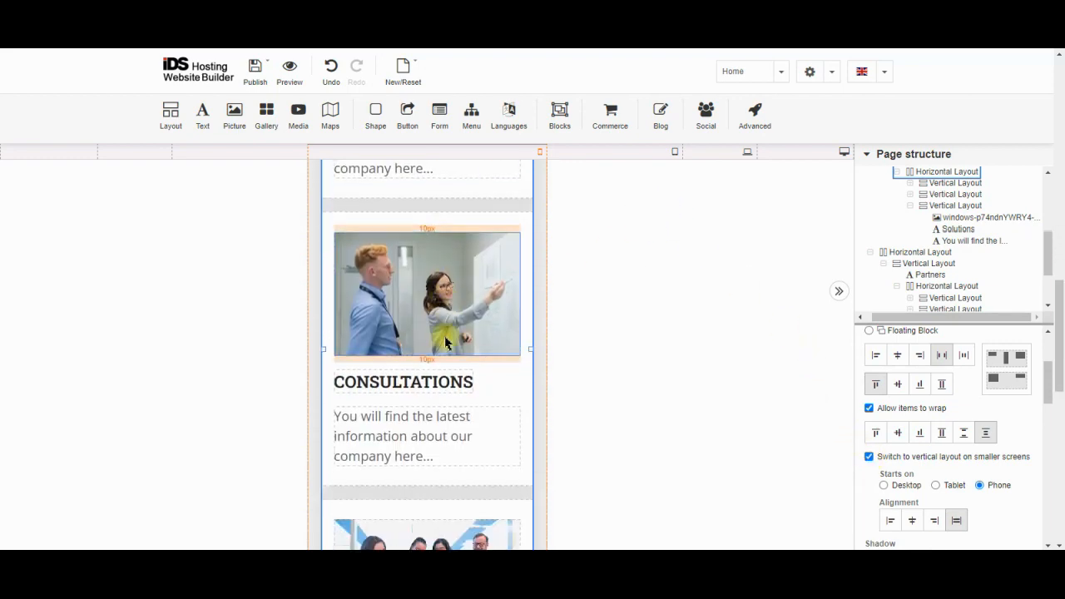
scroll(445, 341, "down", 5)
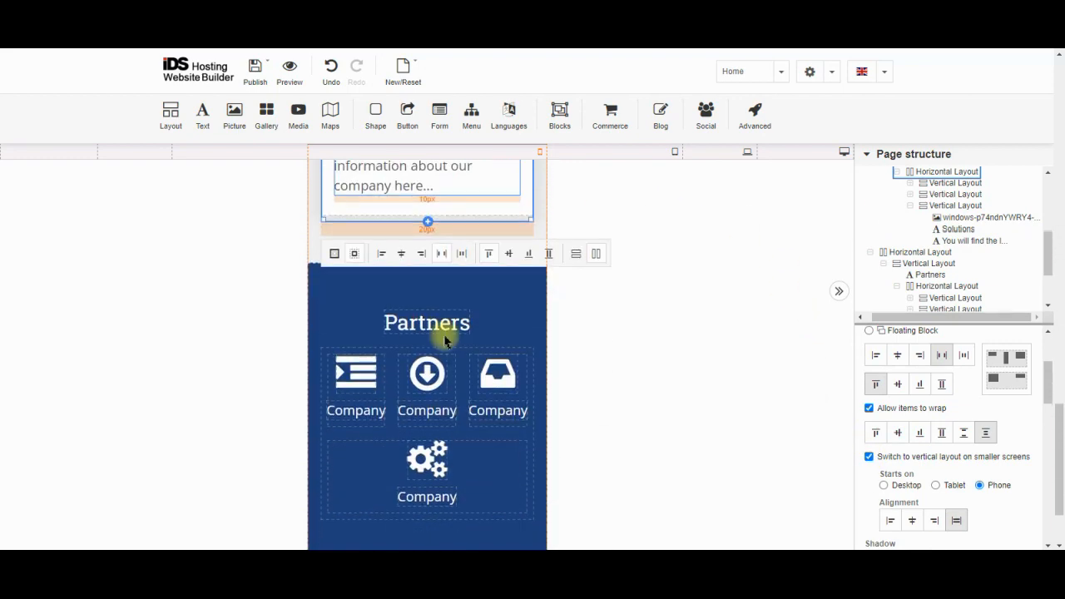
left_click(497, 314)
left_click(599, 156)
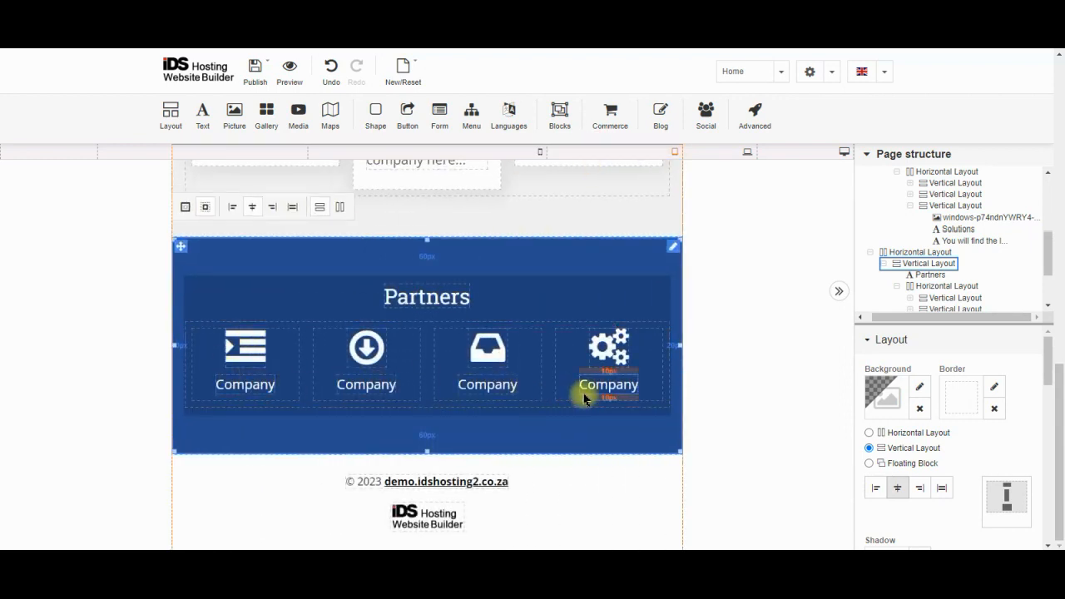
Enable vertical stacking on smaller screens for the Company icons row, starting on Phone rather than Tablet
left_click(909, 255)
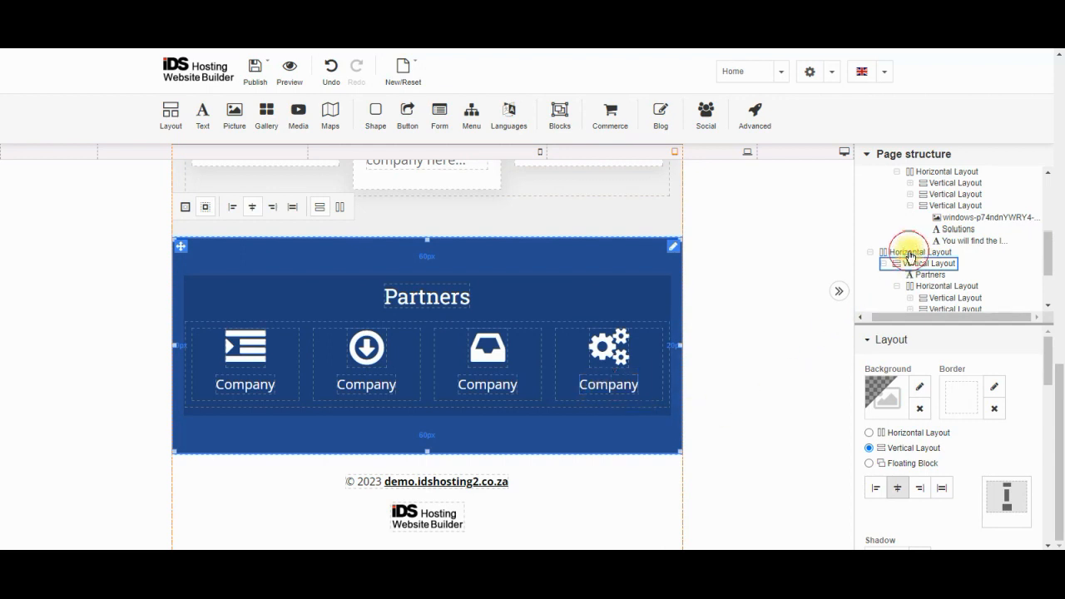
left_click(938, 287)
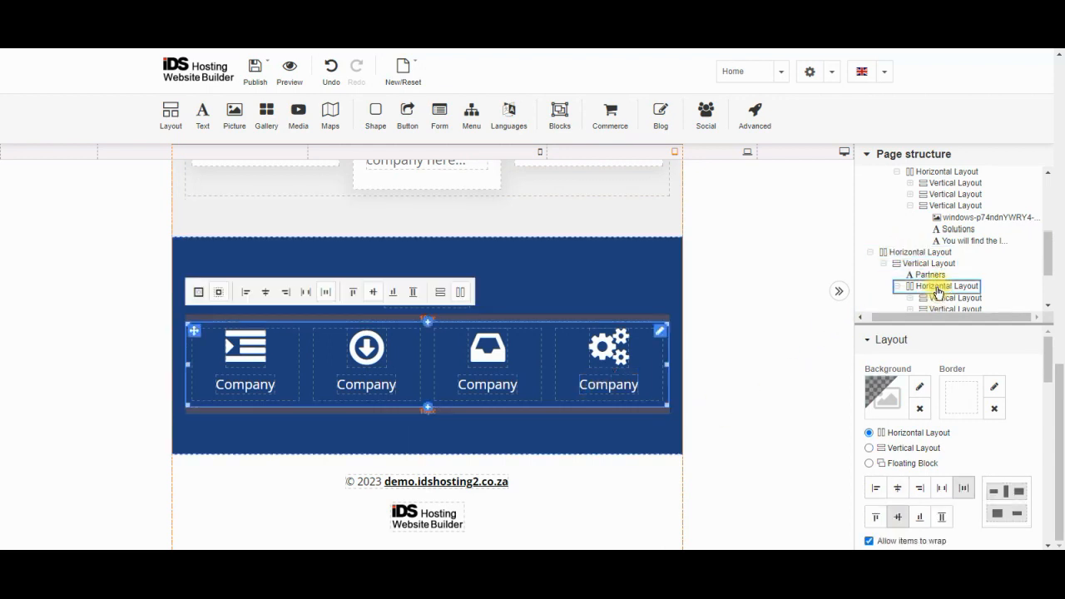
scroll(944, 480, "down", 3)
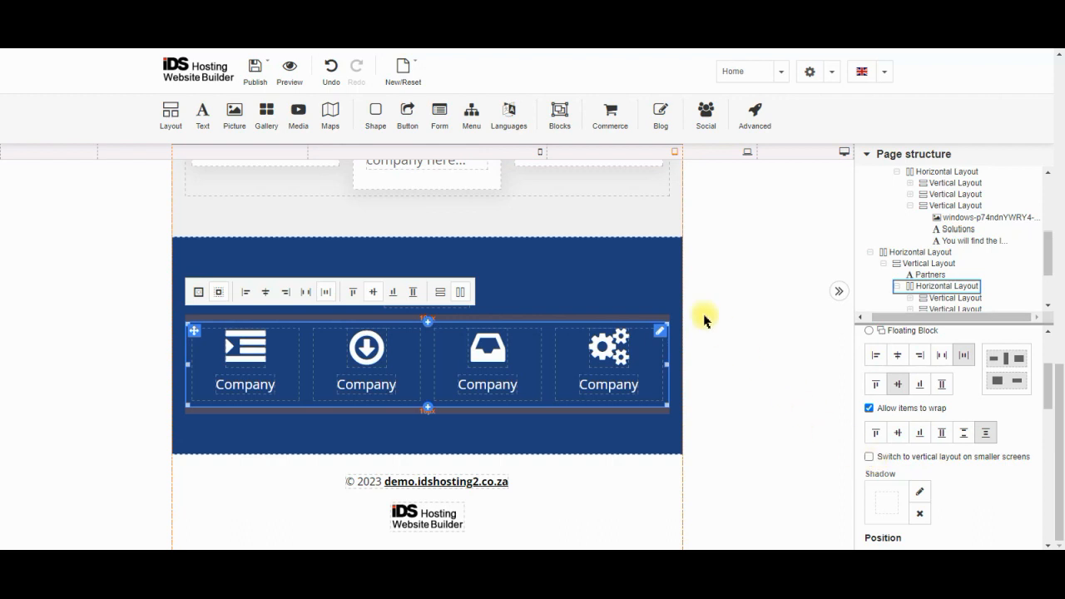
left_click(870, 457)
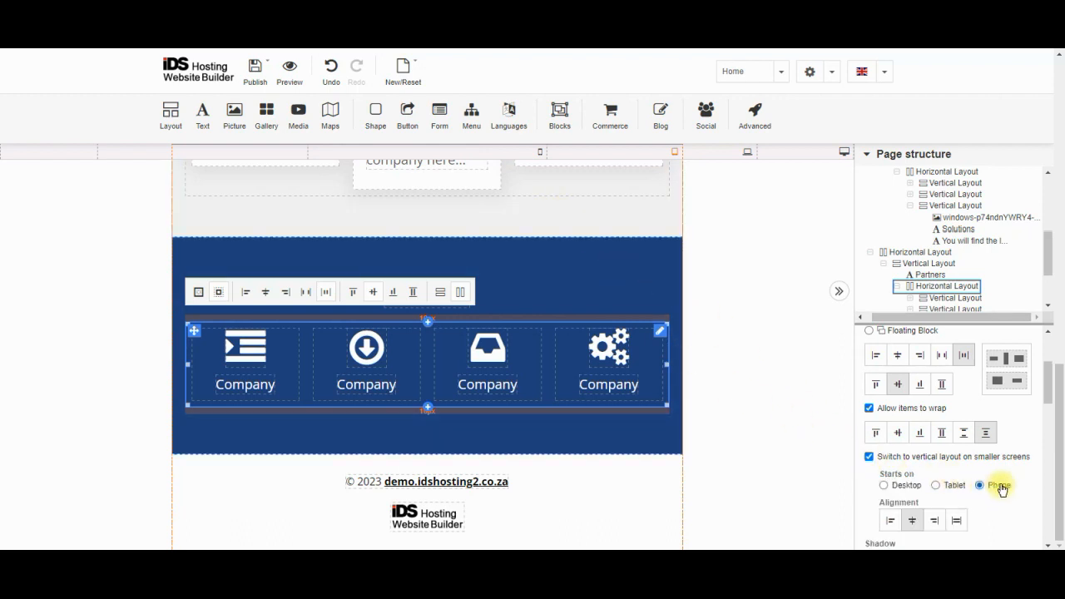
left_click(936, 486)
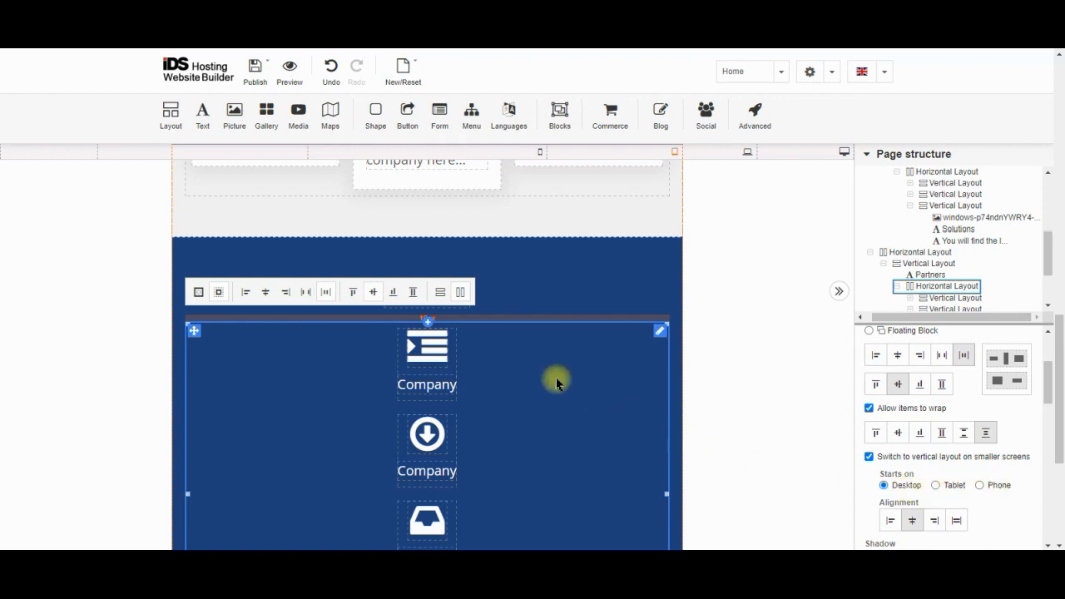
left_click(980, 486)
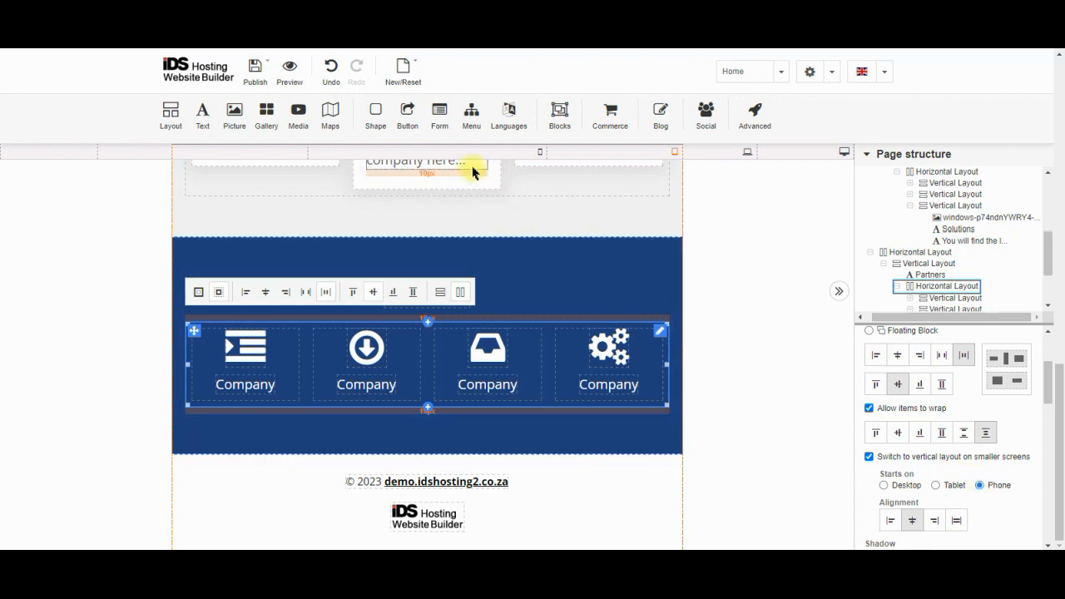
Preview the Partners Company row at phone width, scrolling through the result
left_click(506, 150)
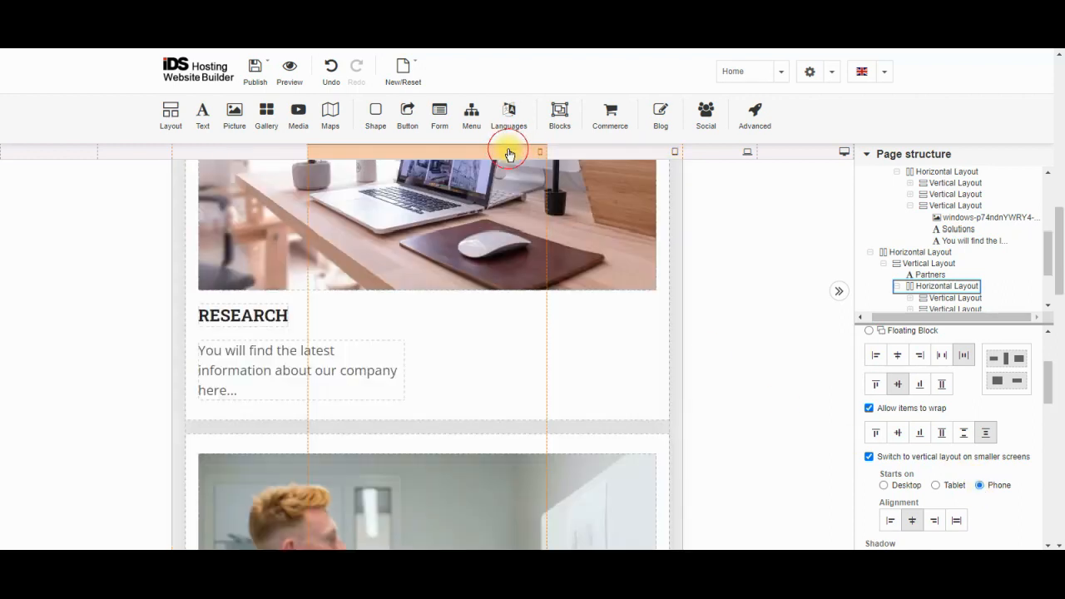
scroll(458, 428, "down", 6)
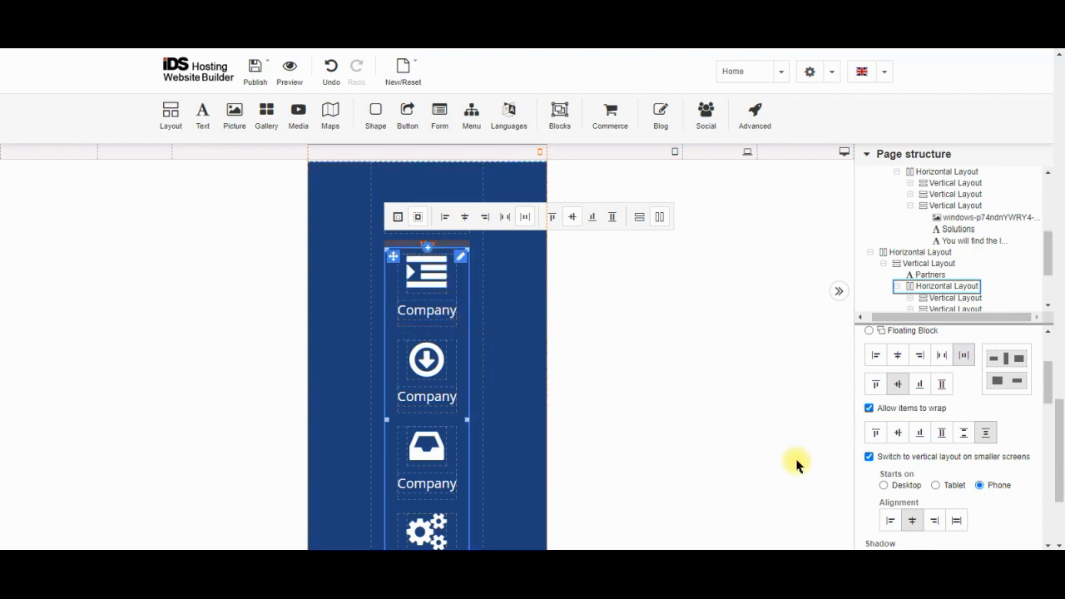
scroll(409, 429, "up", 5)
scroll(412, 333, "down", 5)
Turn off 'Switch to vertical layout on smaller screens' for the Partners Company icons and compare tablet and phone widths
left_click(869, 457)
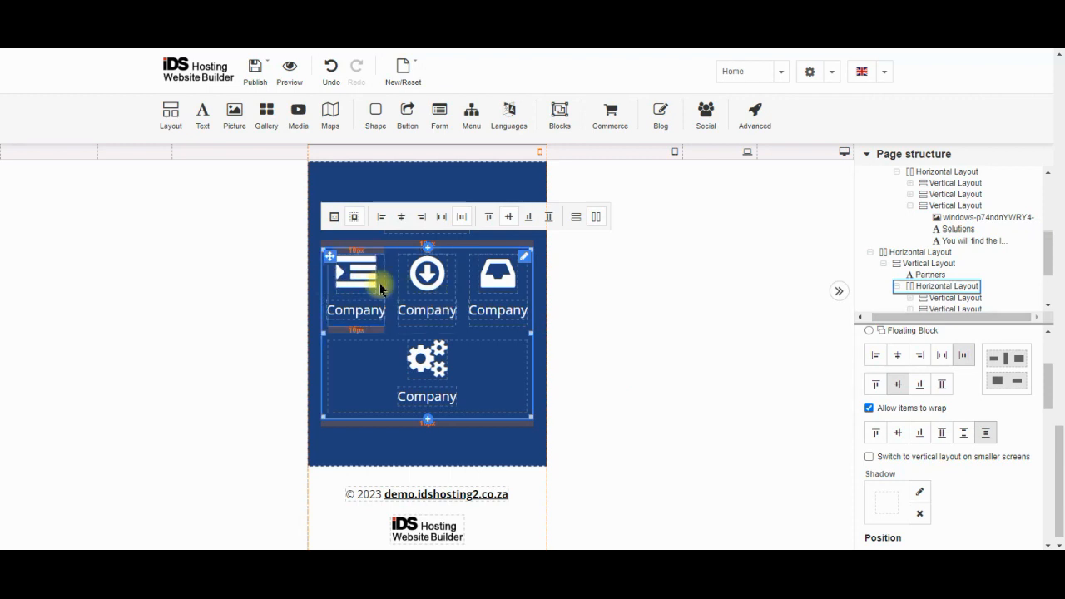
left_click(610, 153)
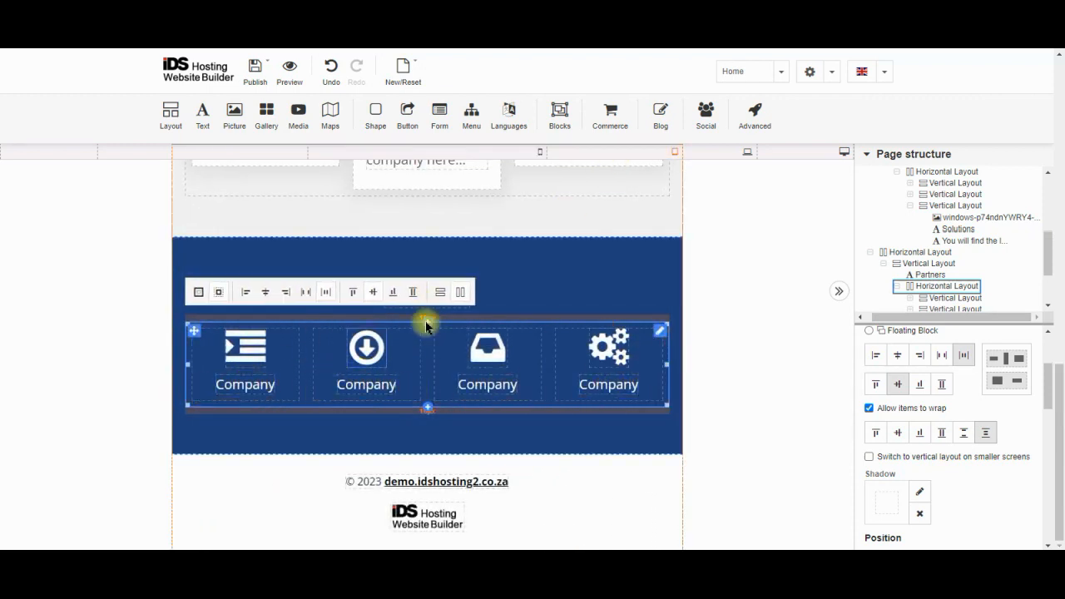
left_click(518, 159)
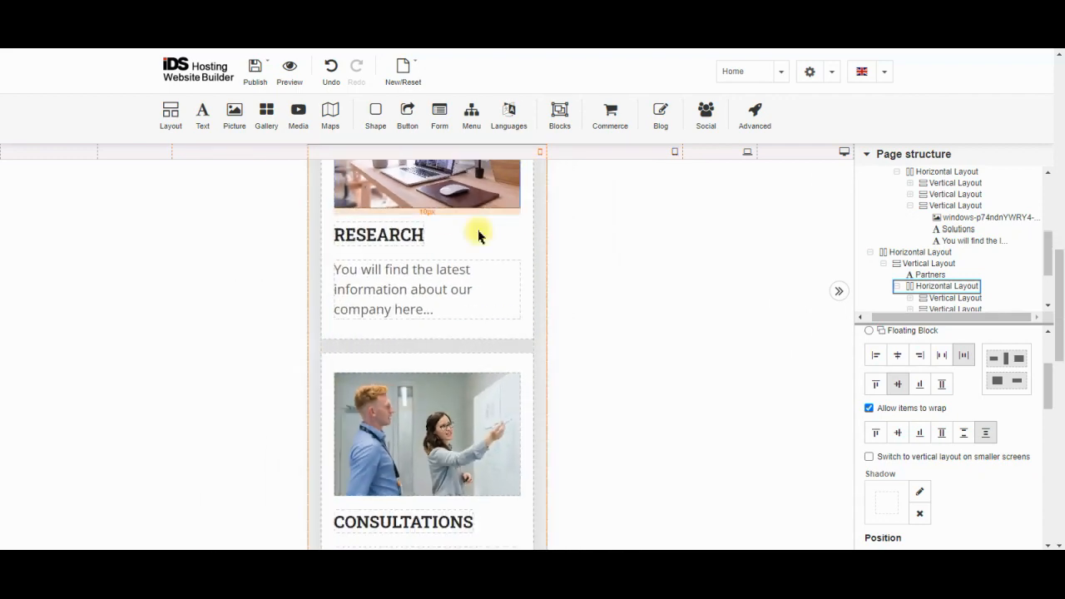
Toggle 'Allow items to wrap' off and back on for the Company icons row
scroll(442, 374, "down", 6)
scroll(442, 373, "down", 5)
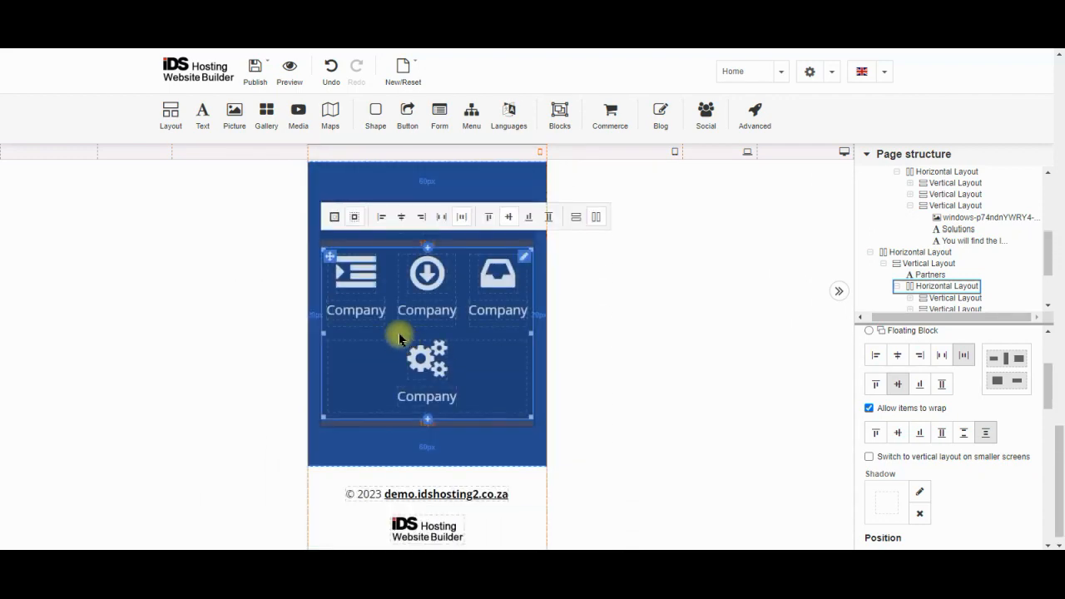
left_click(870, 409)
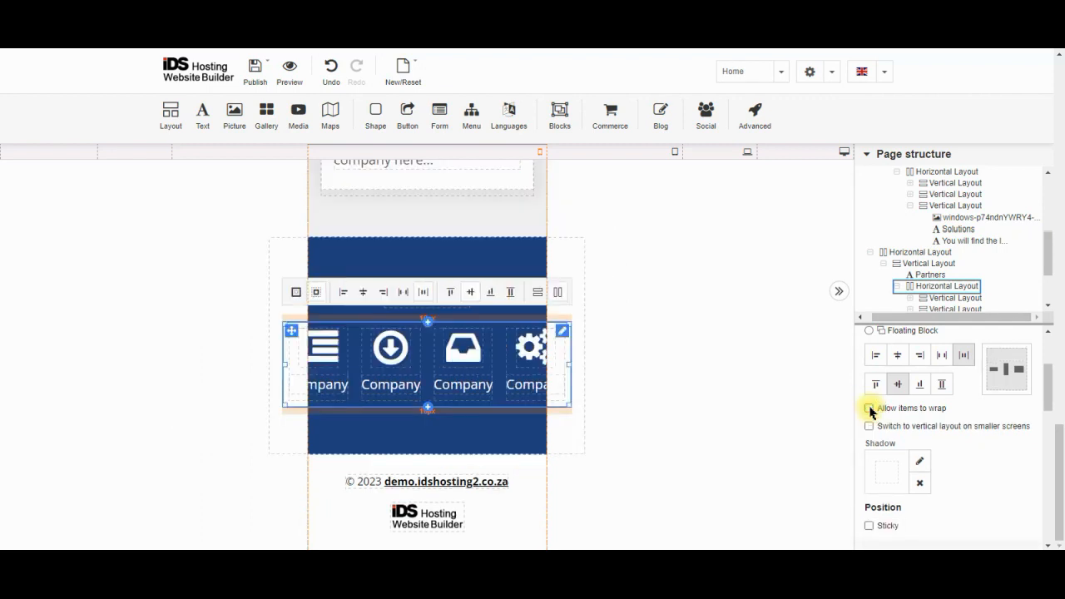
left_click(869, 409)
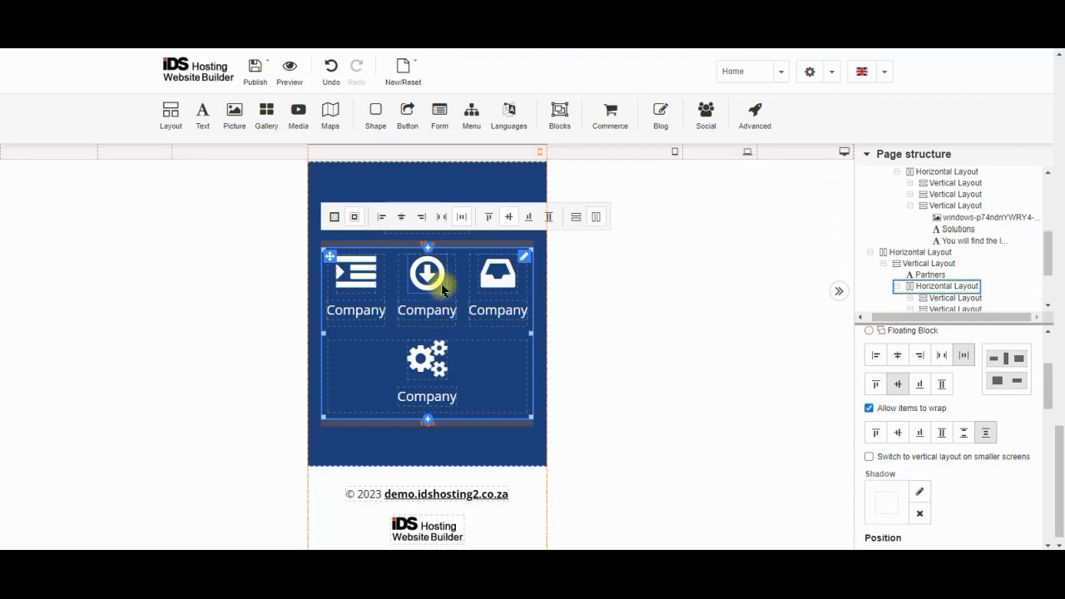
At desktop width, select the outer Partners Horizontal Layout and collapse its Layout, Size and Spacing settings
left_click(804, 156)
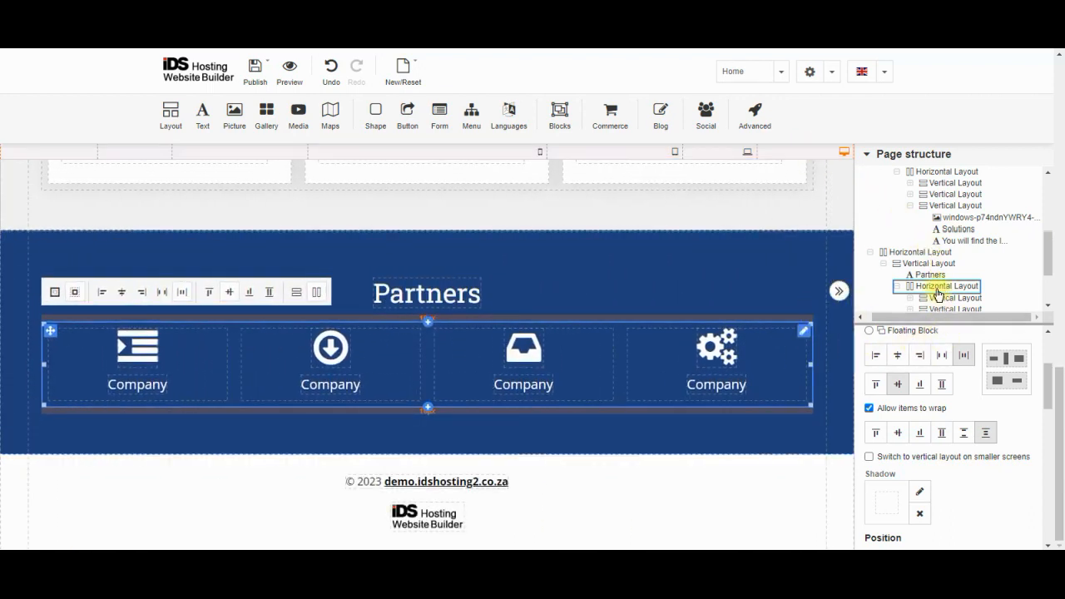
left_click(917, 254)
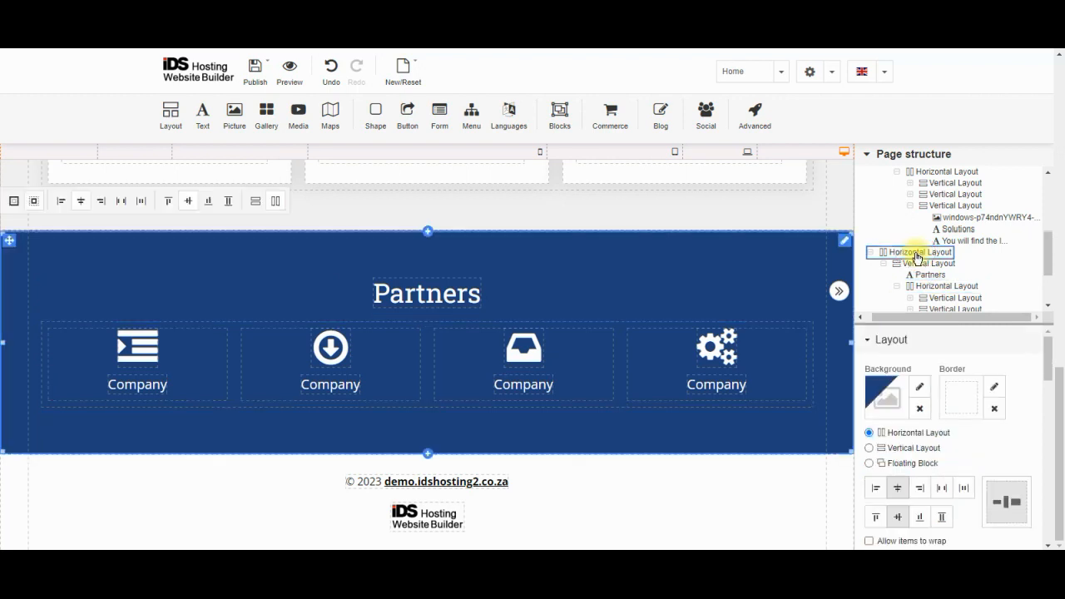
left_click(942, 343)
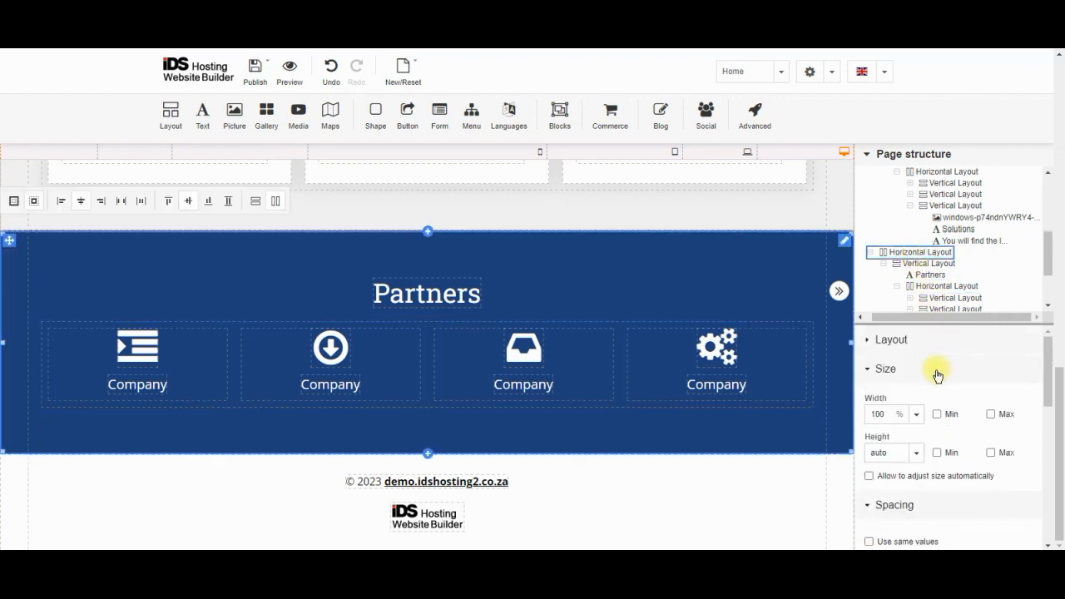
left_click(937, 374)
left_click(933, 401)
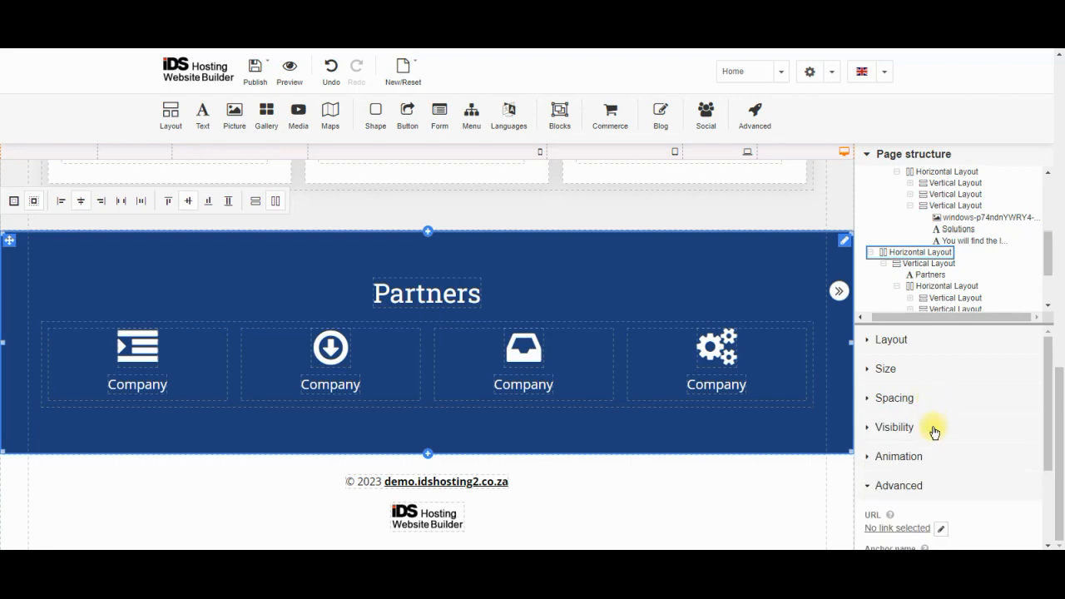
Name the Partners section 'gfdghdhdhg' in its Advanced settings
left_click(945, 493)
scroll(942, 489, "down", 3)
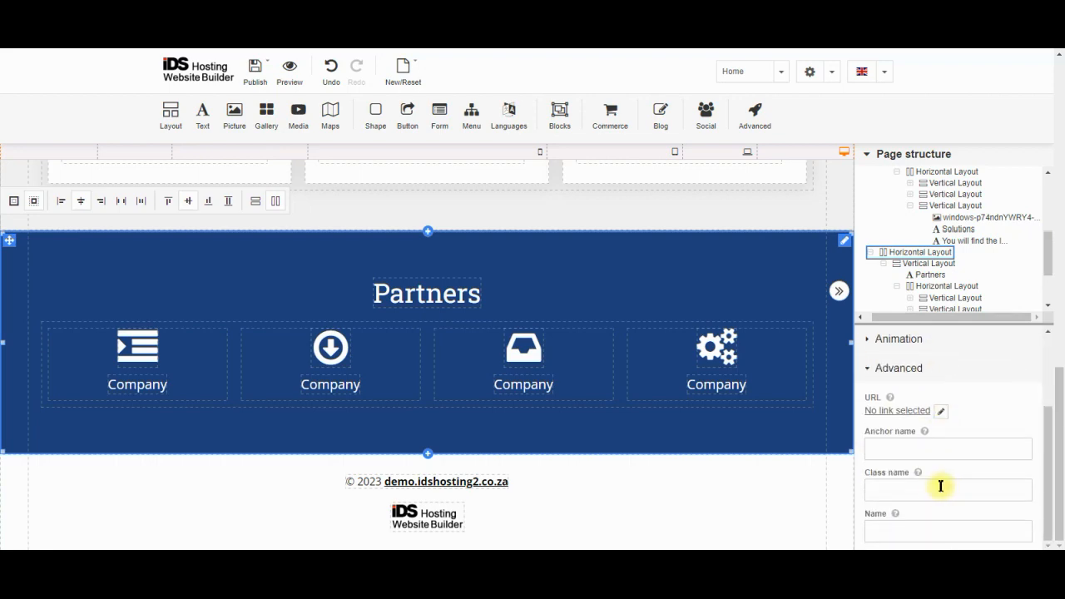
left_click(921, 528)
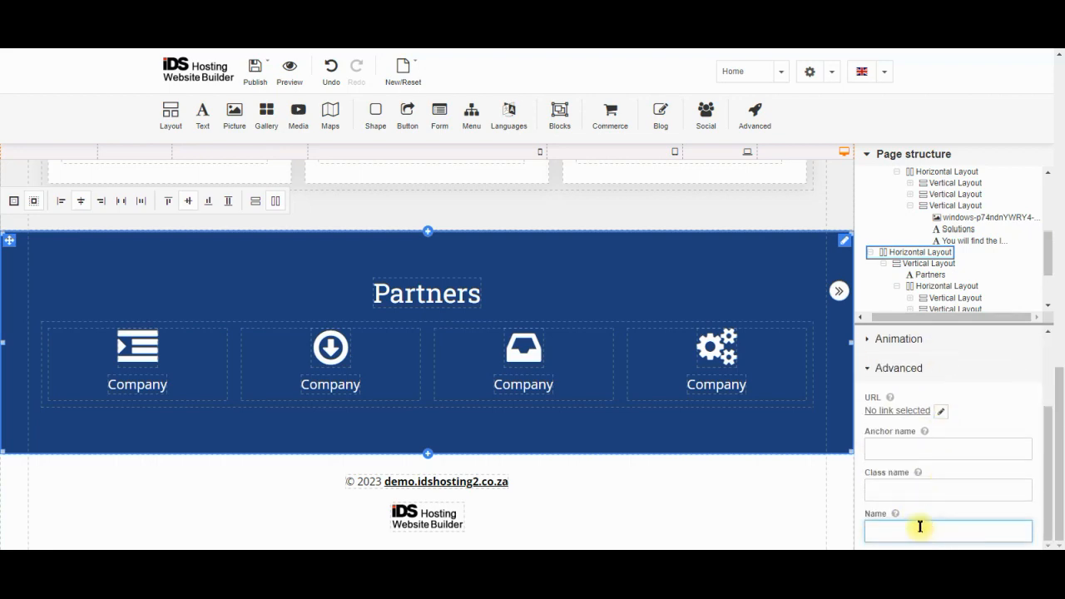
type("gfdghdhdhg")
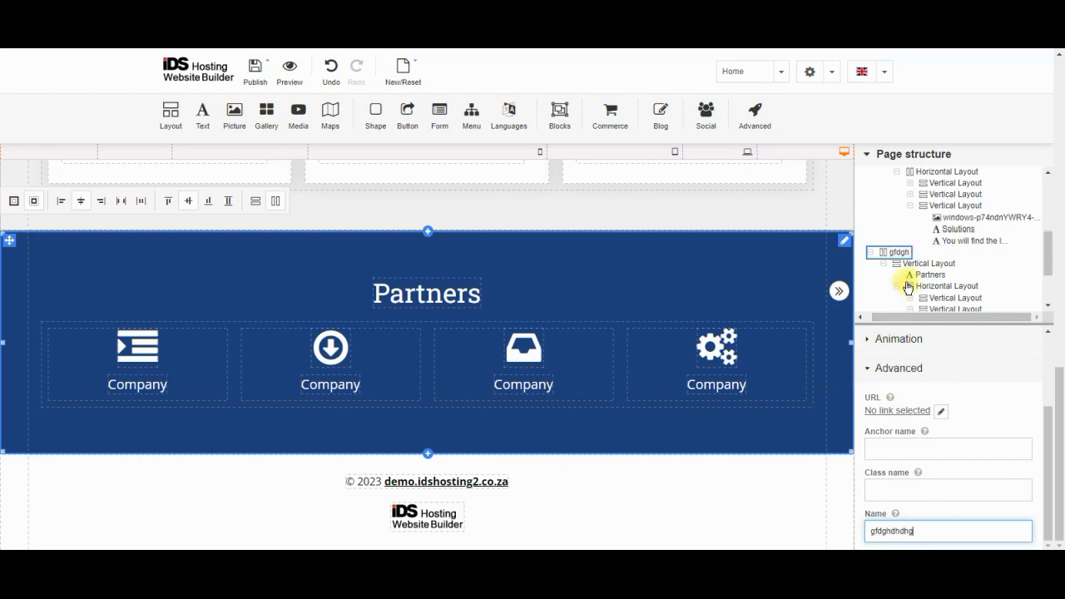